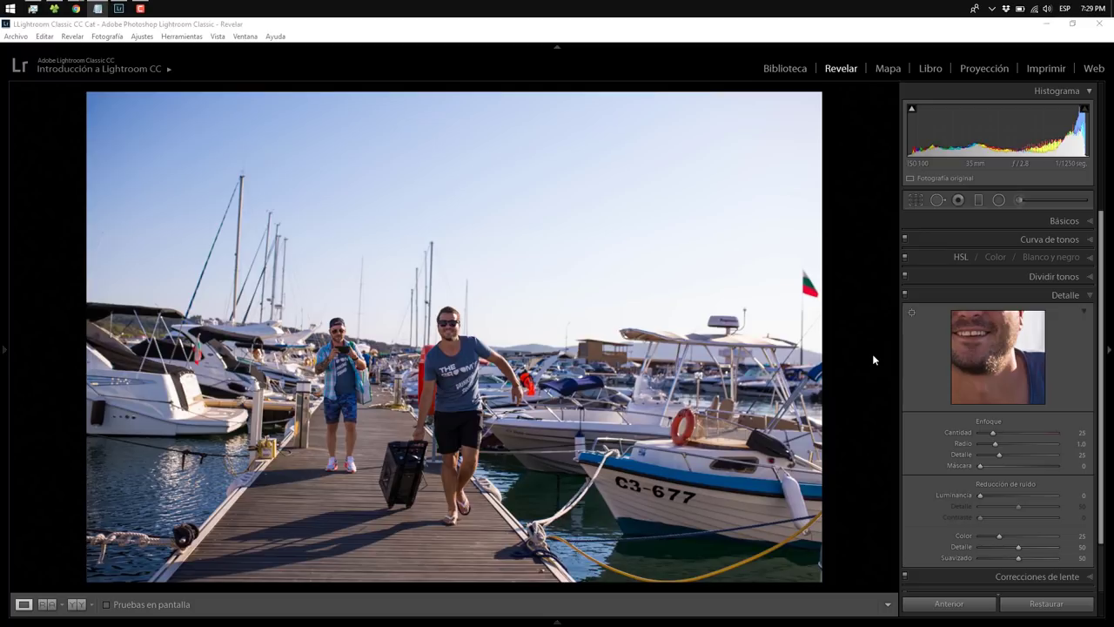
Switch from the Revelar module to the Biblioteca (Library) module, showing the marina photo
{"action": "left_click", "coordinate": [785, 70]}
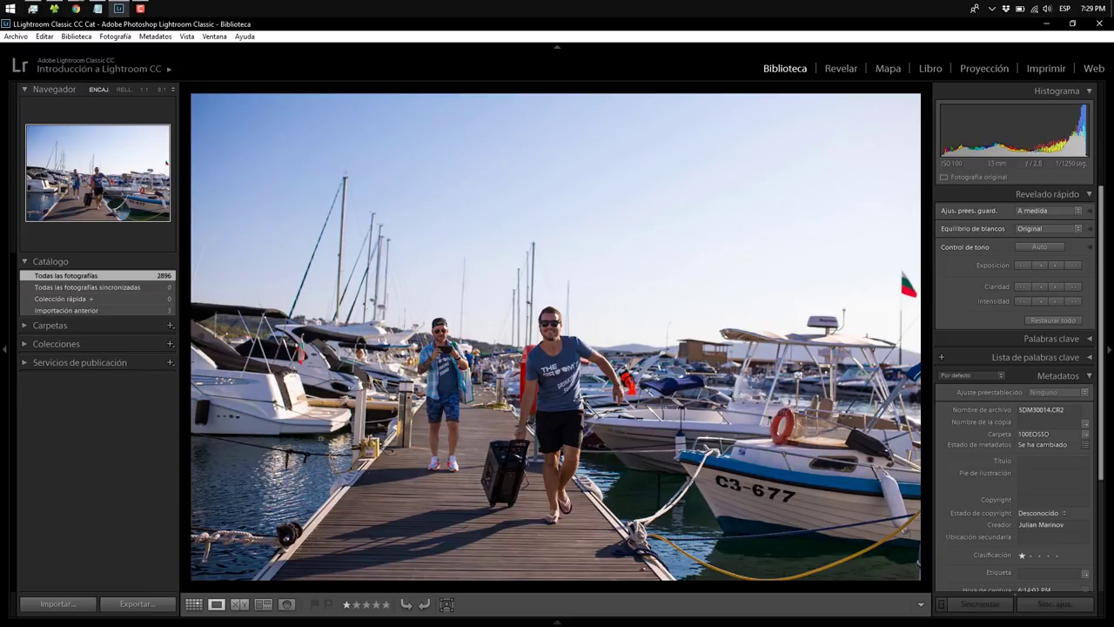
{"action": "left_click", "coordinate": [72, 606]}
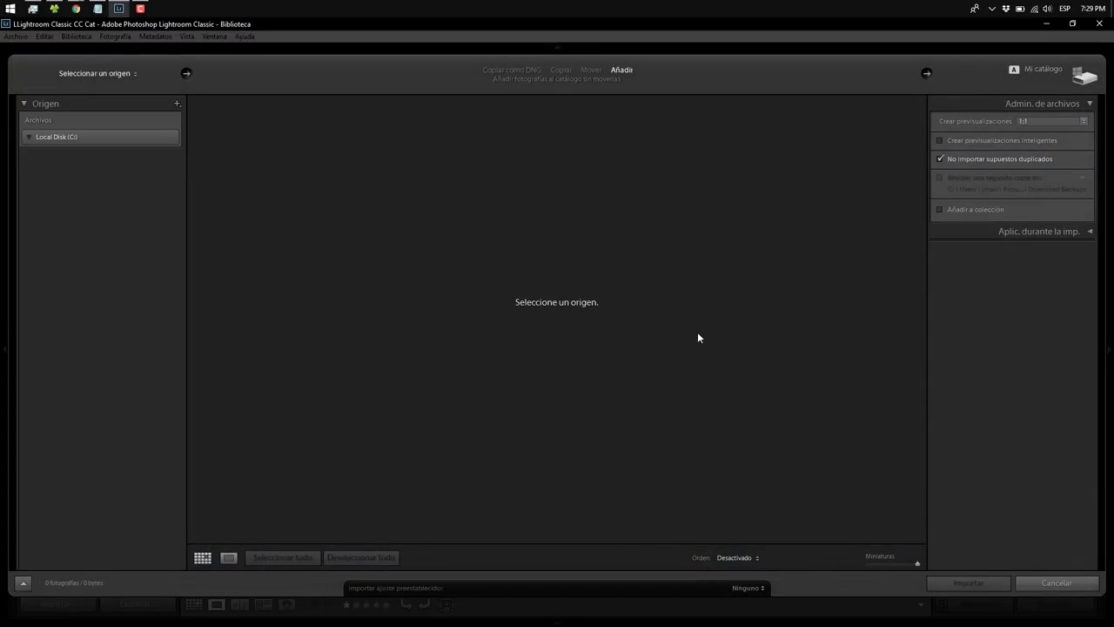
{"action": "left_click", "coordinate": [1024, 123]}
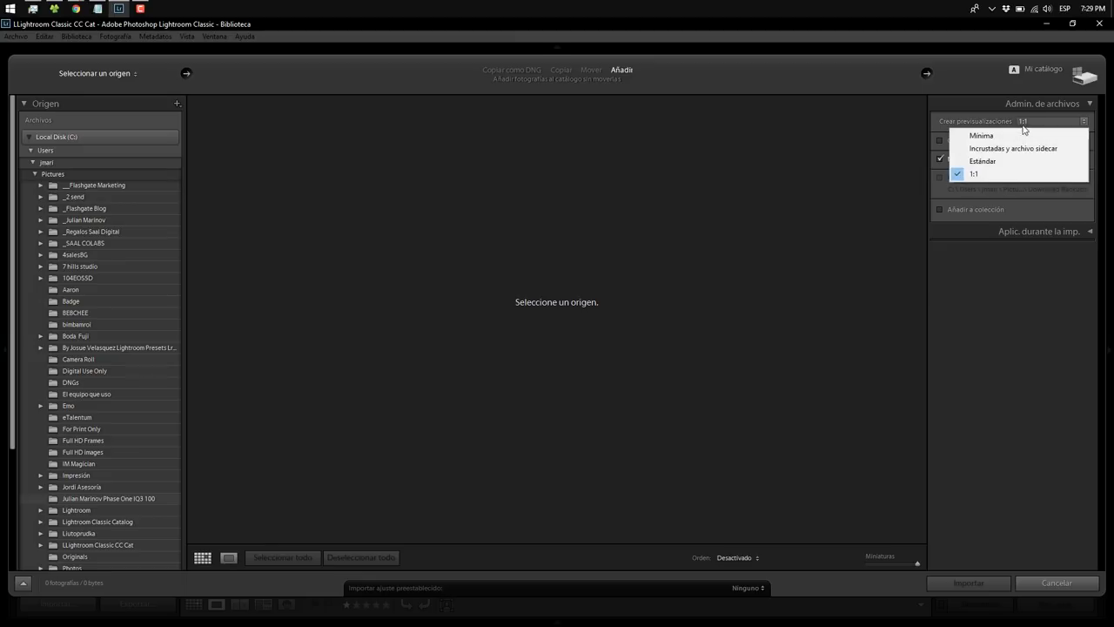
{"action": "left_click", "coordinate": [995, 177]}
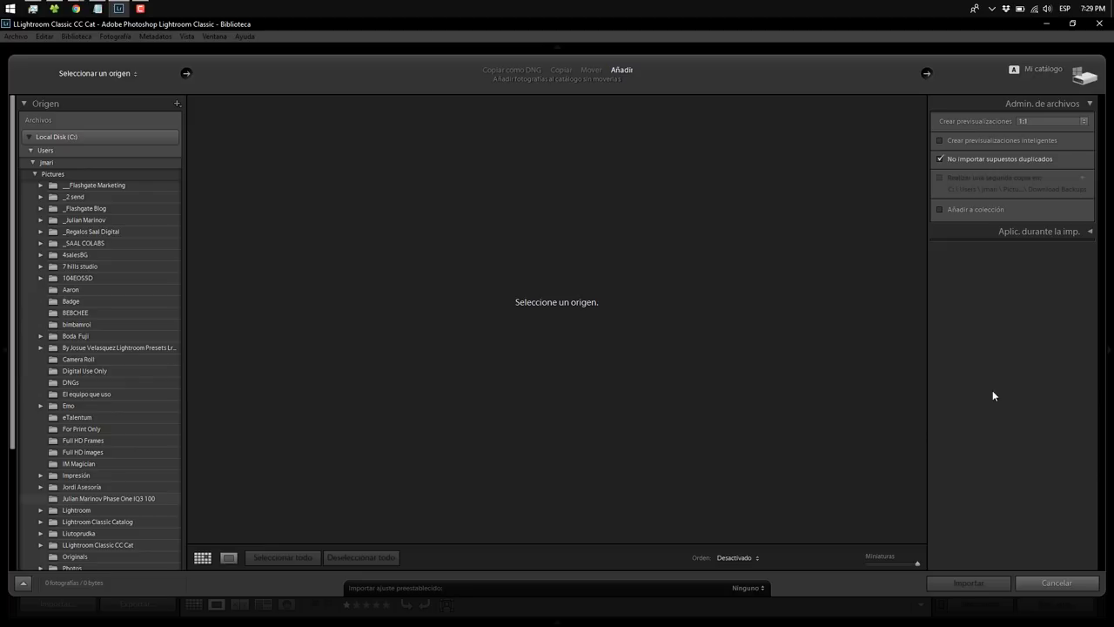
{"action": "left_click", "coordinate": [1024, 577]}
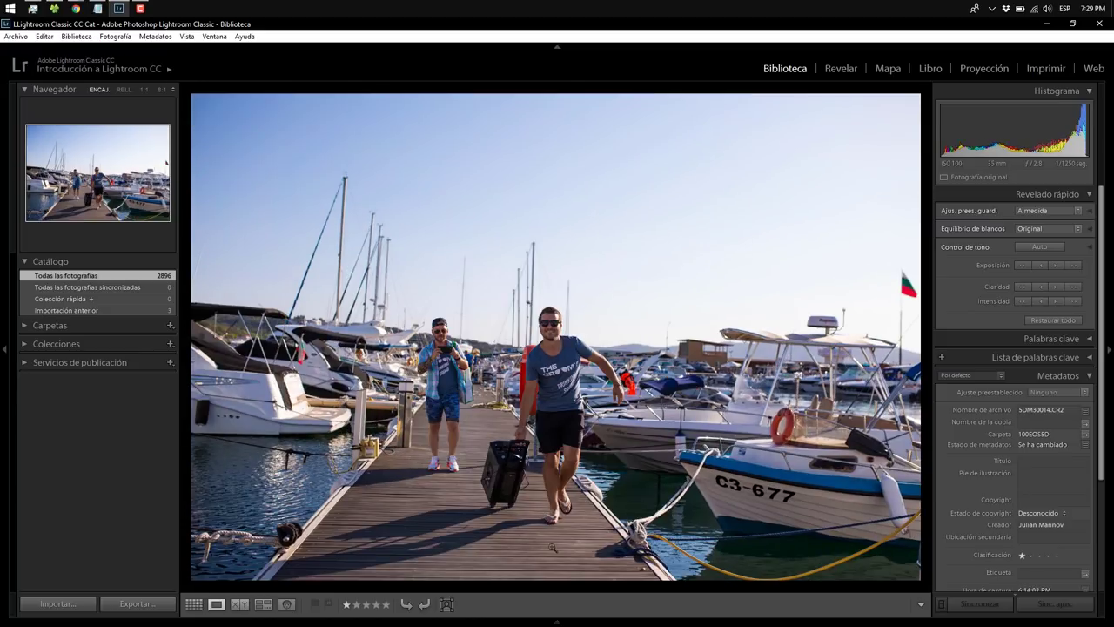
Browse the neighbouring marina shots at 1:1 zoom and settle on SDM30015.CR2
{"action": "key", "text": "Right"}
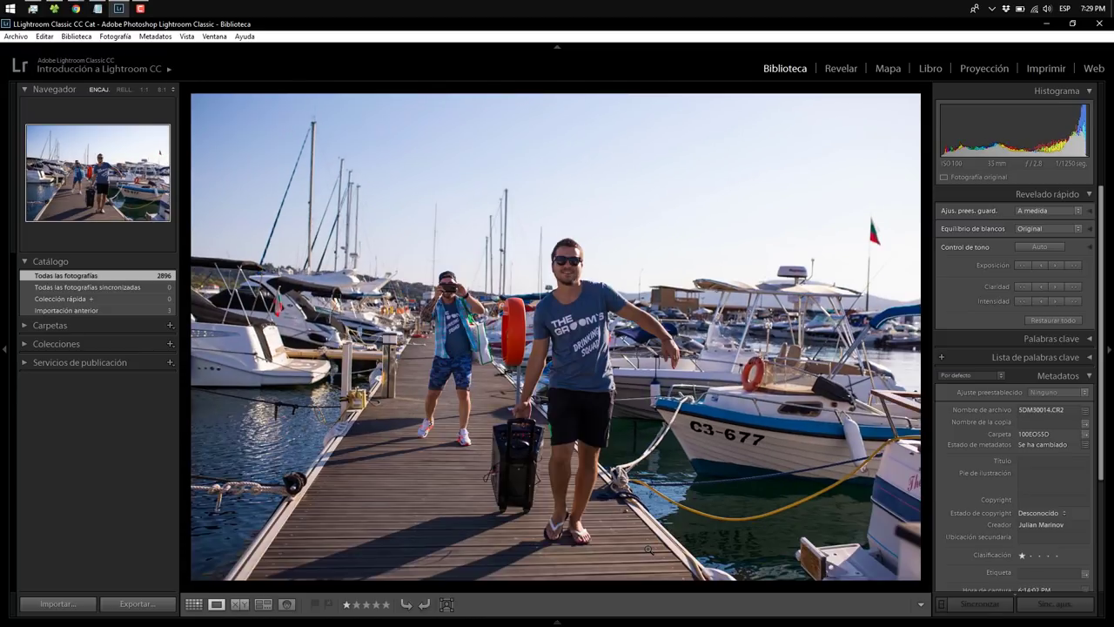
{"action": "key", "text": "Right"}
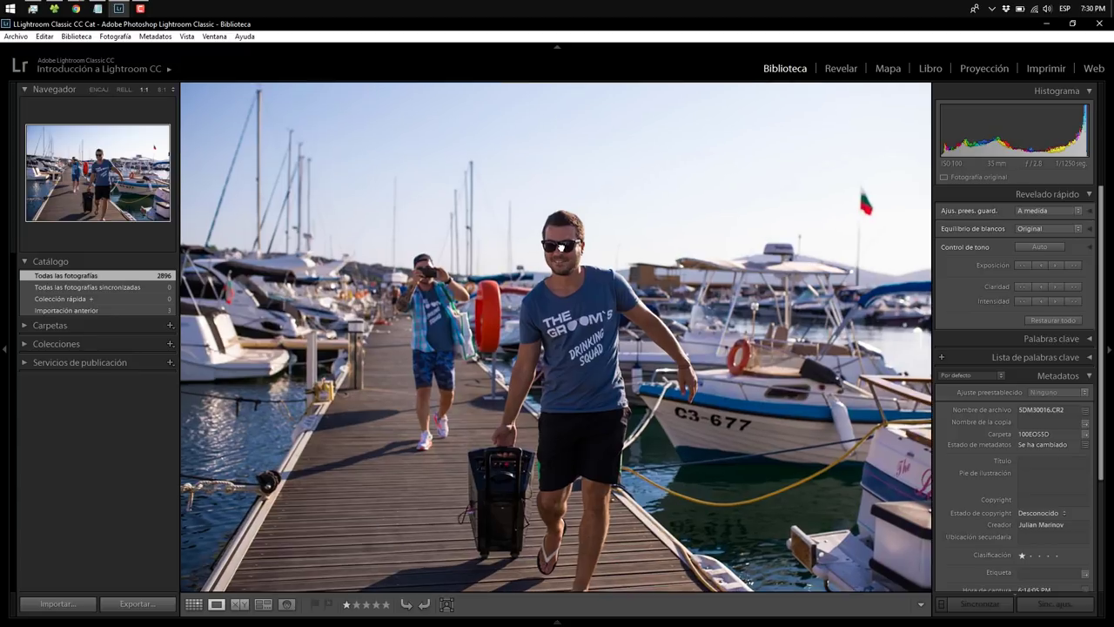
{"action": "left_click", "coordinate": [561, 248]}
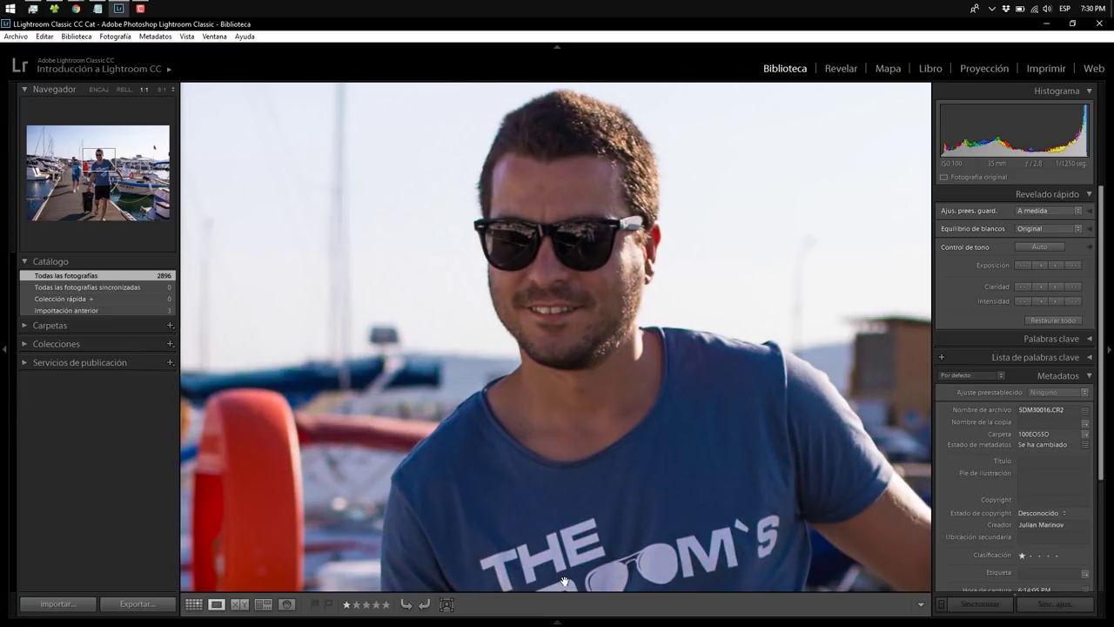
{"action": "left_click", "coordinate": [565, 570]}
{"action": "key", "text": "Left"}
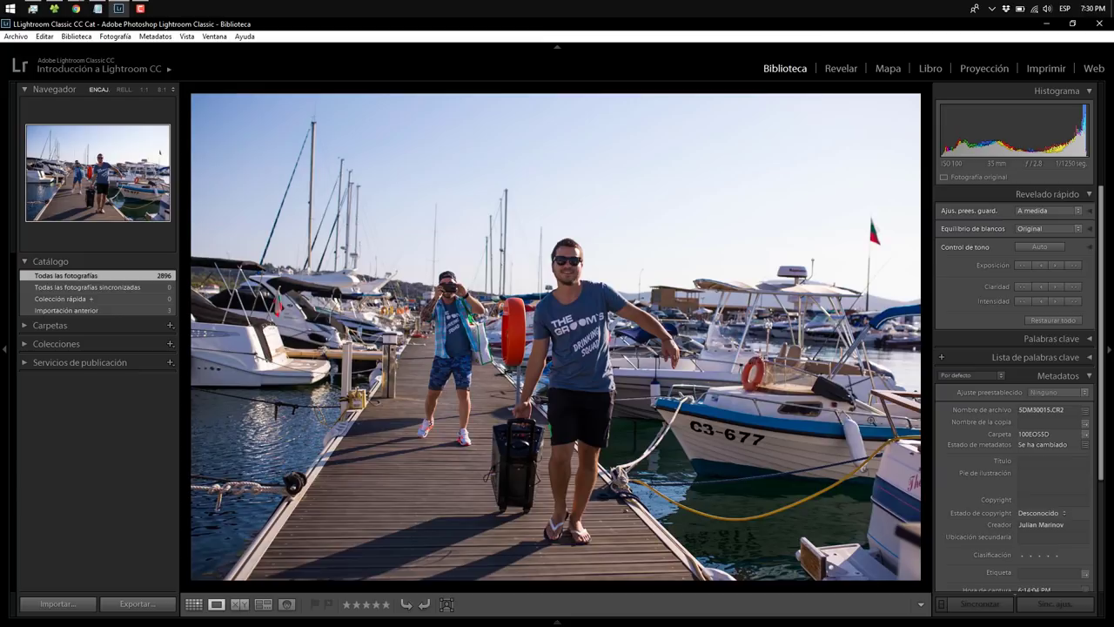
{"action": "left_click", "coordinate": [556, 244]}
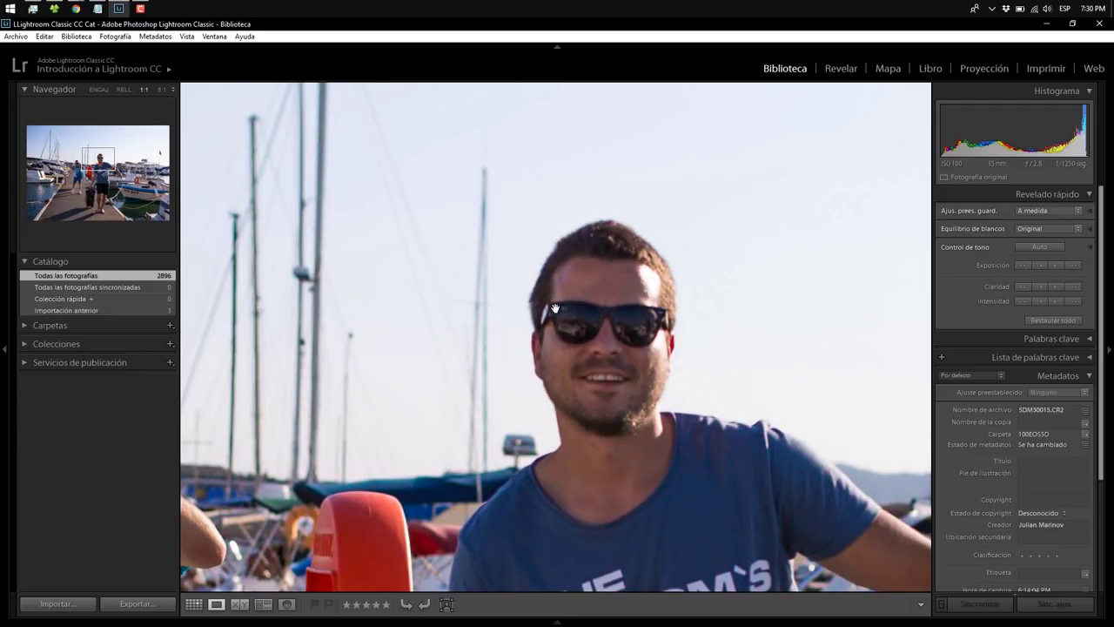
{"action": "left_click", "coordinate": [568, 337]}
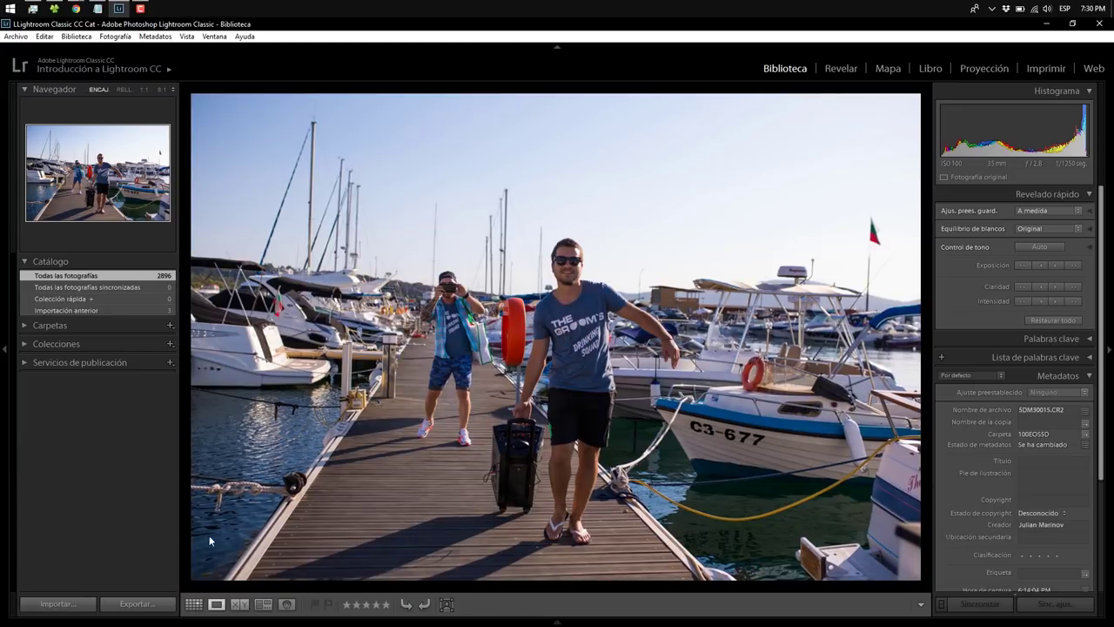
Cancel Import, check the photo at 1:1, advance to SDM30016.CR2, and open the Biblioteca menu
{"action": "left_click", "coordinate": [73, 604]}
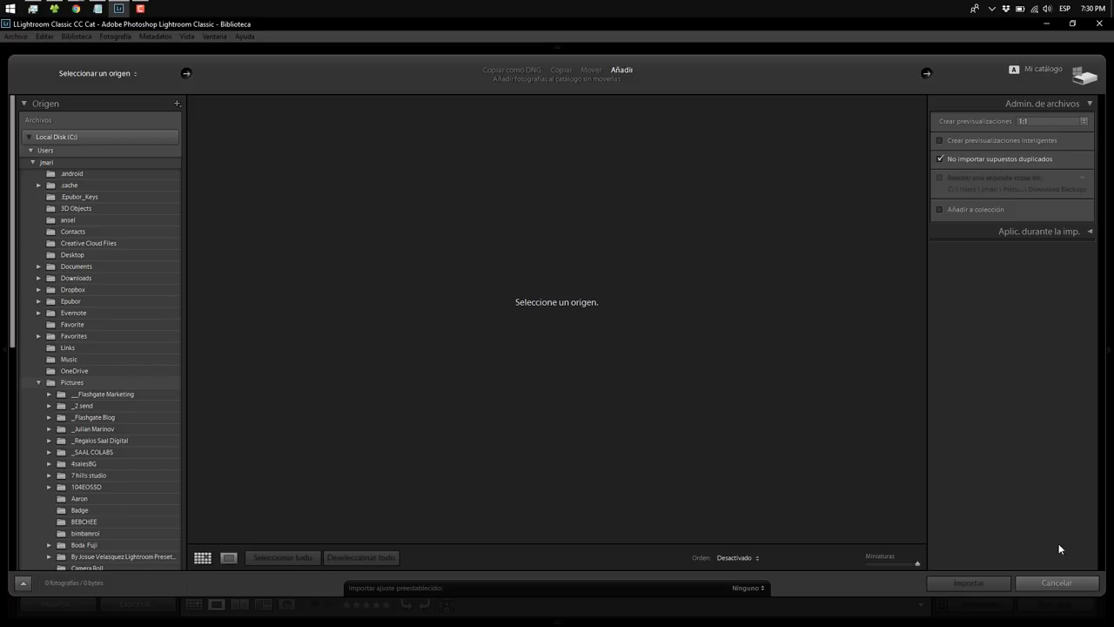
{"action": "left_click", "coordinate": [1044, 582]}
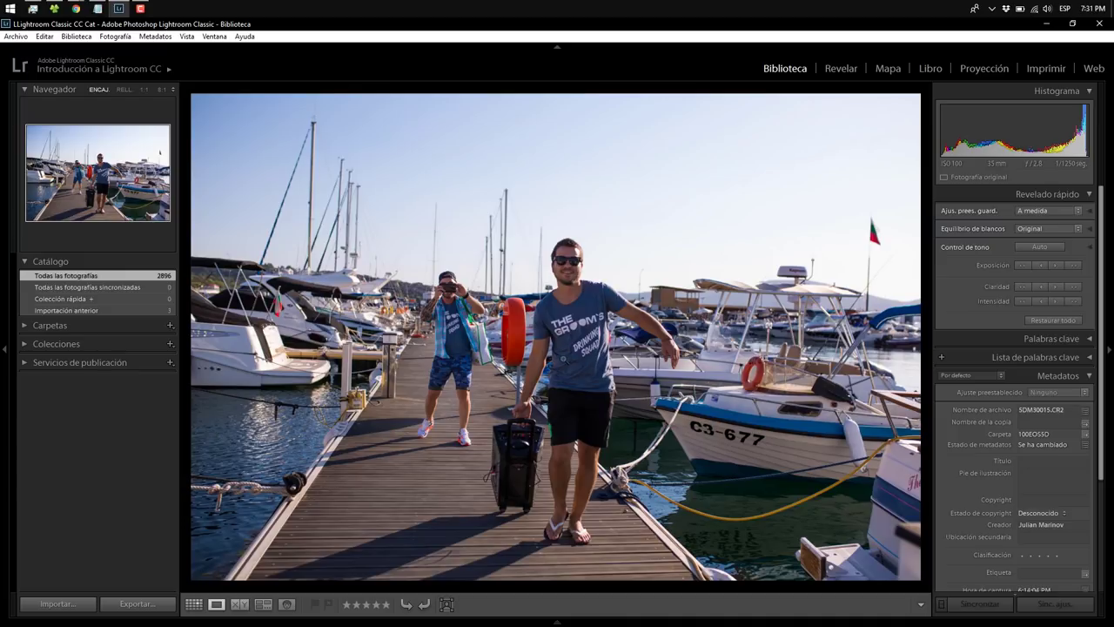
{"action": "left_click", "coordinate": [557, 264]}
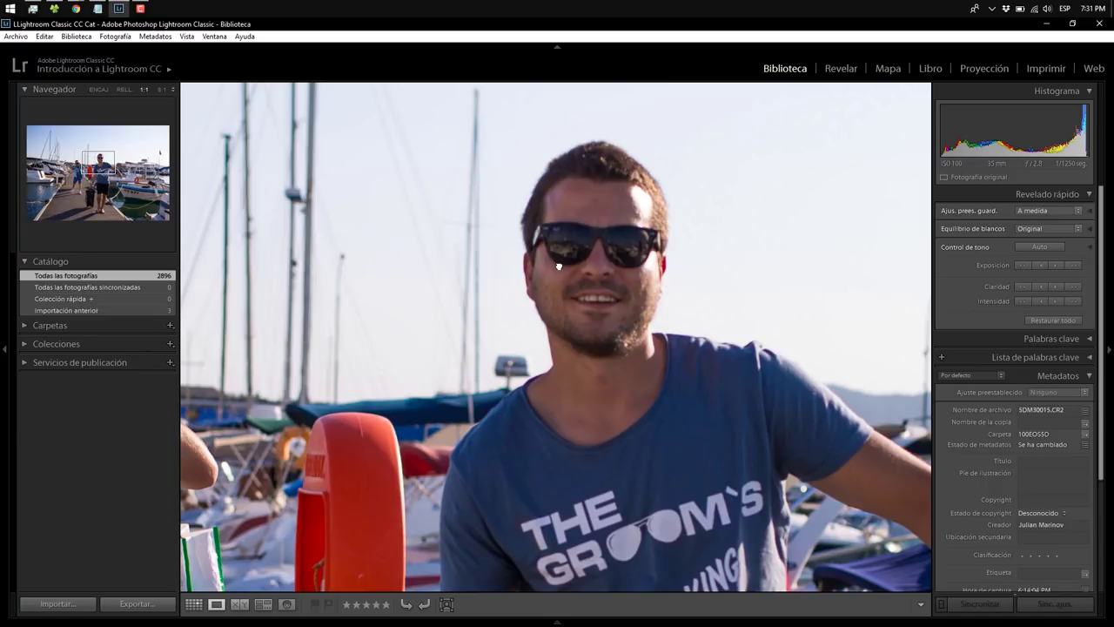
{"action": "left_click", "coordinate": [559, 333]}
{"action": "key", "text": "Right"}
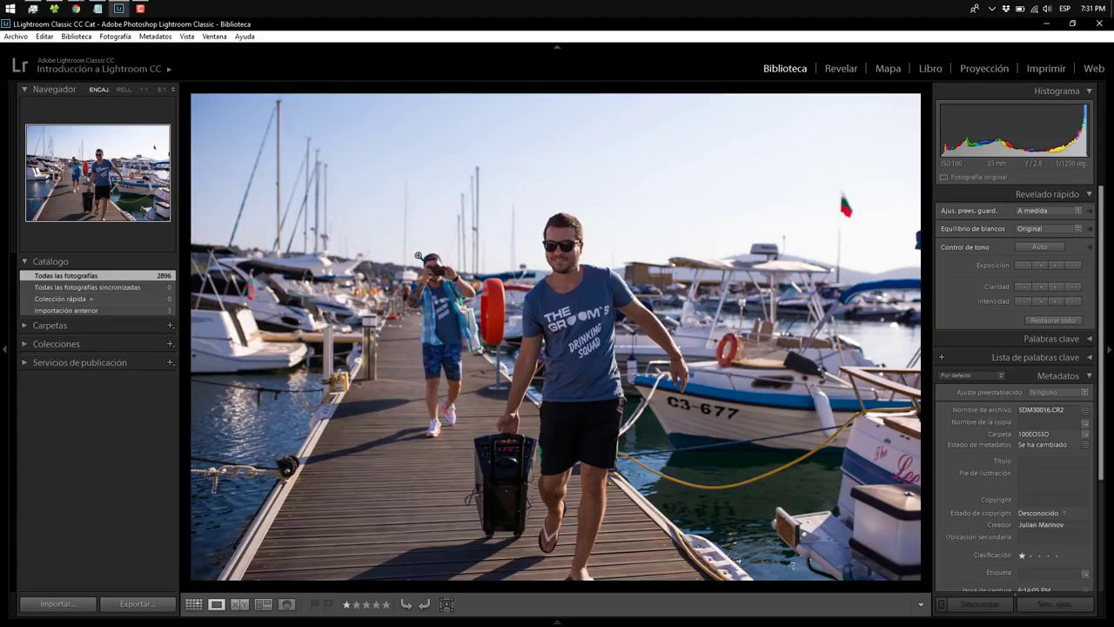
{"action": "left_click", "coordinate": [42, 38]}
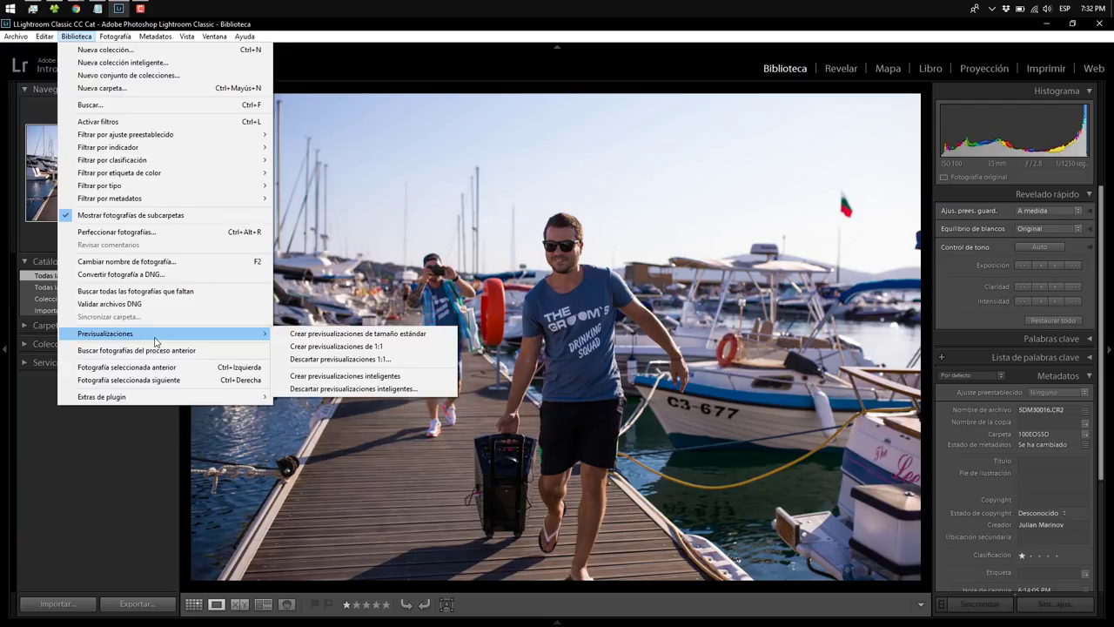
{"action": "mouse_move", "coordinate": [105, 333]}
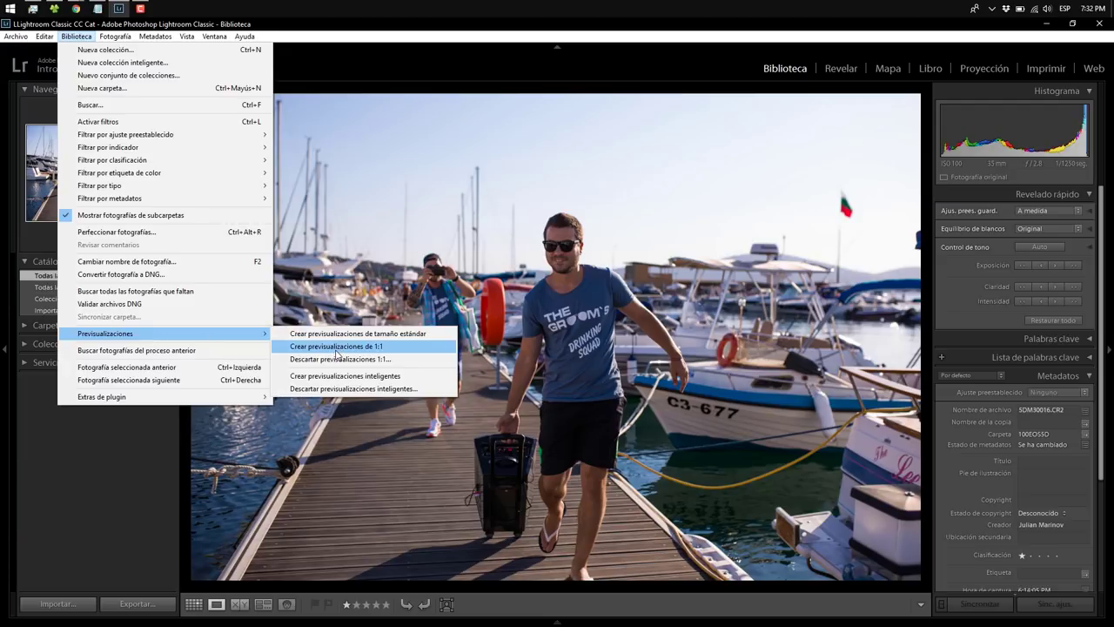
Build 1:1 previews for only the selected photo, SDM30016.CR2, using Crear para la selección
{"action": "left_click", "coordinate": [336, 346]}
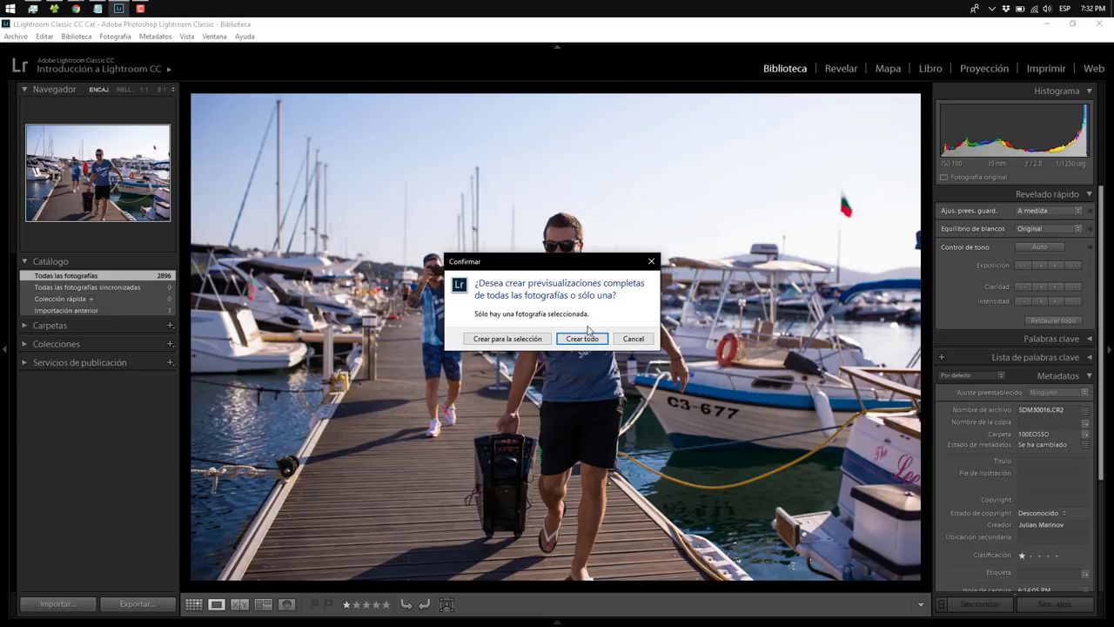
{"action": "left_click", "coordinate": [493, 341]}
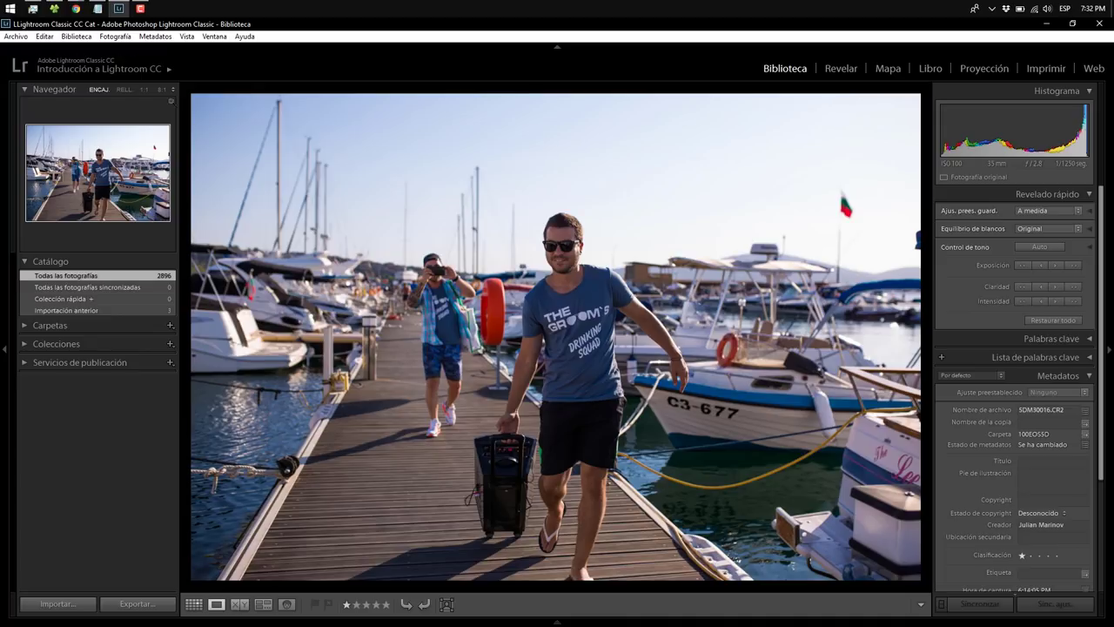
Re-check SDM30016.CR2 and its neighbour at 1:1 on the faces and the suitcase handle
{"action": "key", "text": "Left"}
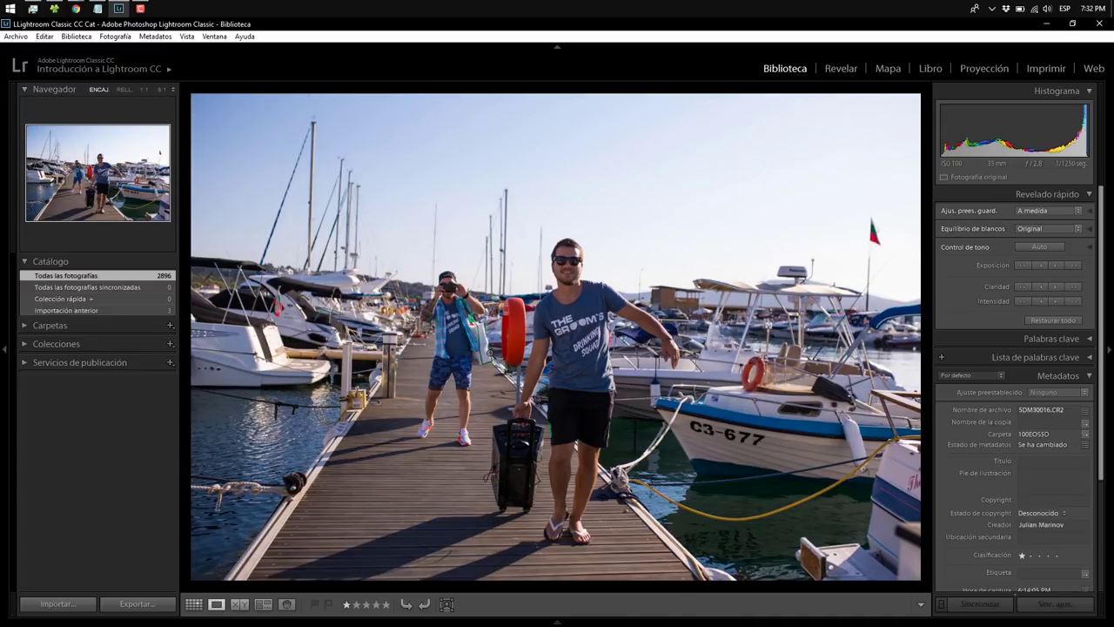
{"action": "key", "text": "Right"}
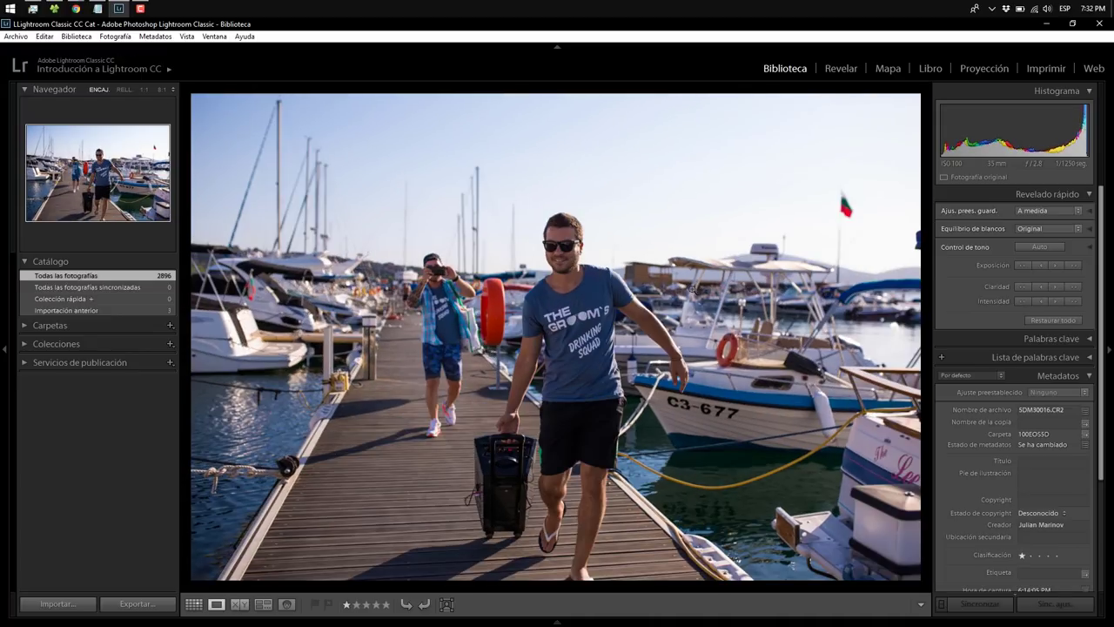
{"action": "left_click", "coordinate": [546, 258]}
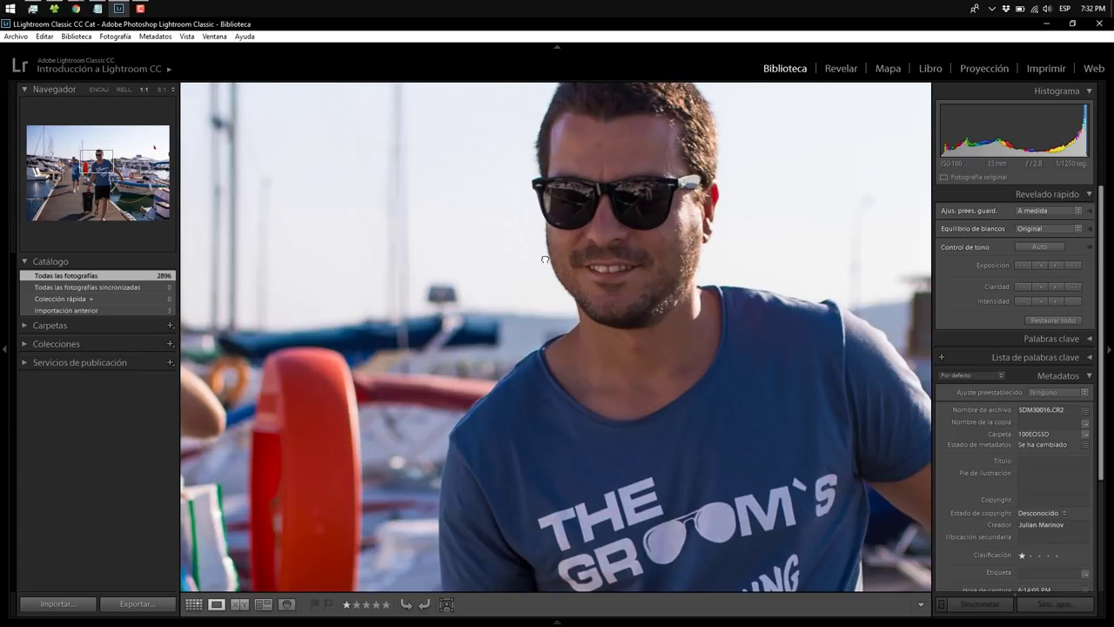
{"action": "left_click", "coordinate": [643, 253]}
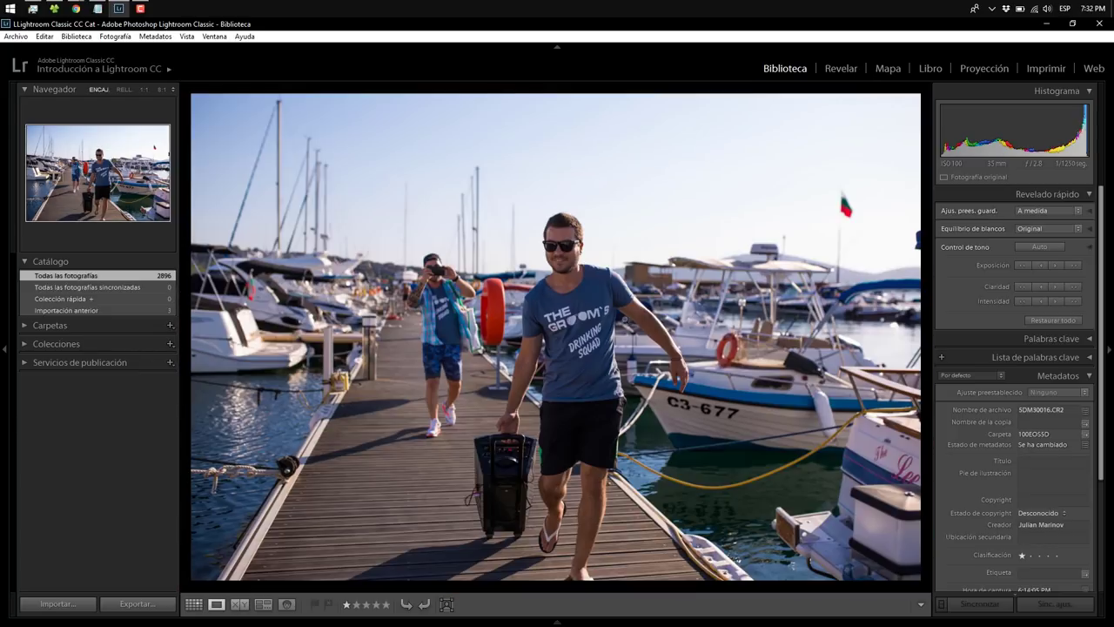
{"action": "left_click", "coordinate": [500, 436]}
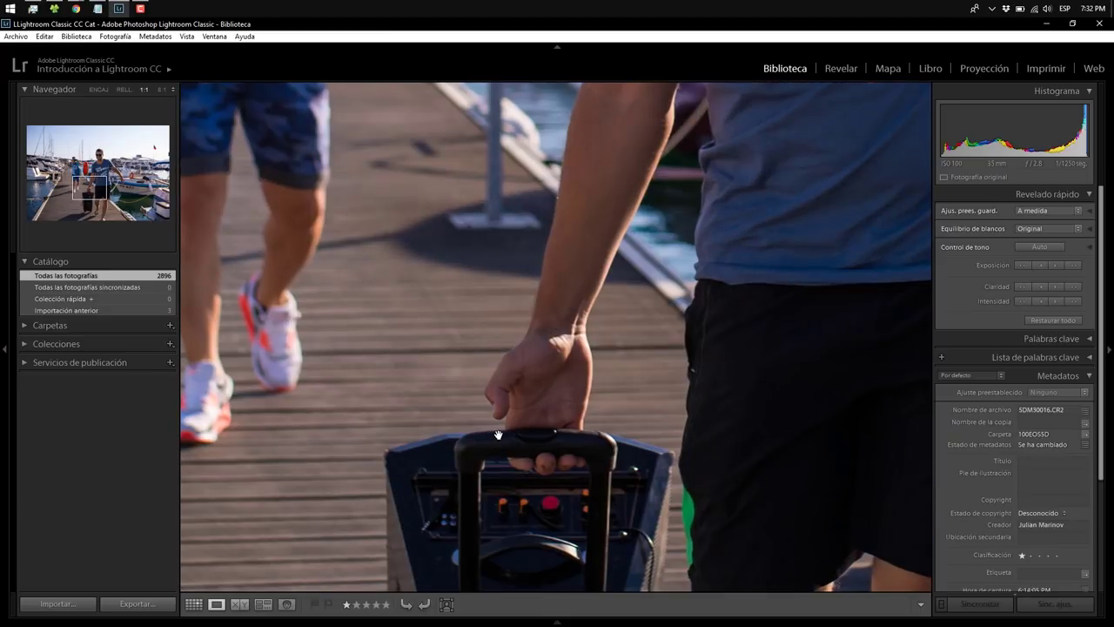
{"action": "left_click", "coordinate": [499, 434]}
{"action": "key", "text": "Left"}
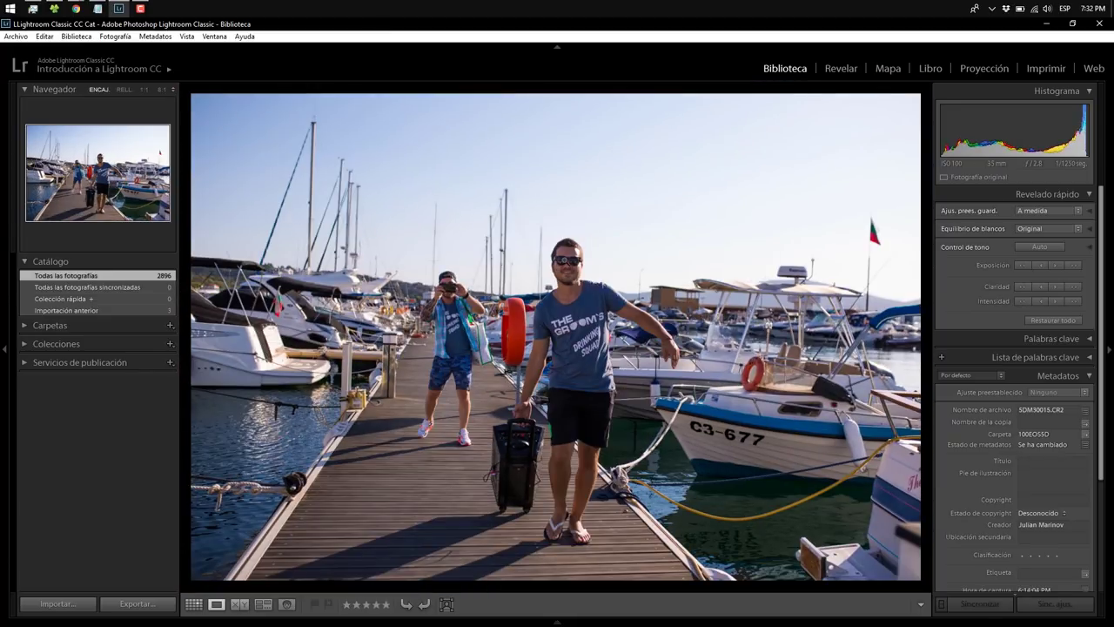
{"action": "left_click", "coordinate": [565, 259]}
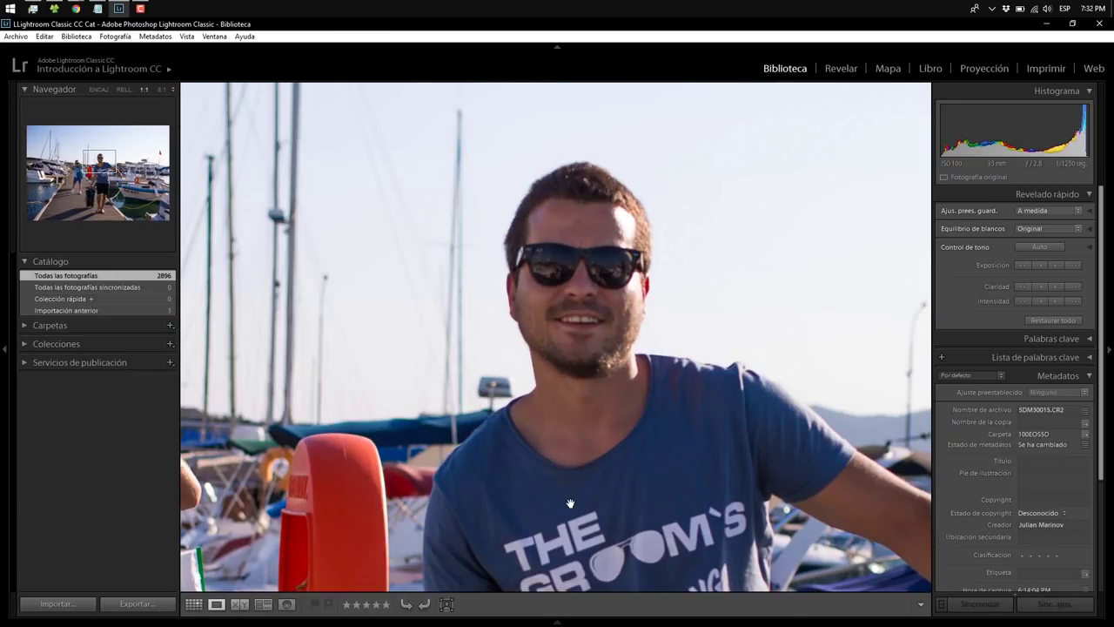
{"action": "left_click", "coordinate": [570, 504]}
Inspect group shot SDM30017 at 1:1, then advance to SDM30018.CR2 and open the Biblioteca menu
{"action": "key", "text": "Right"}
{"action": "key", "text": "1"}
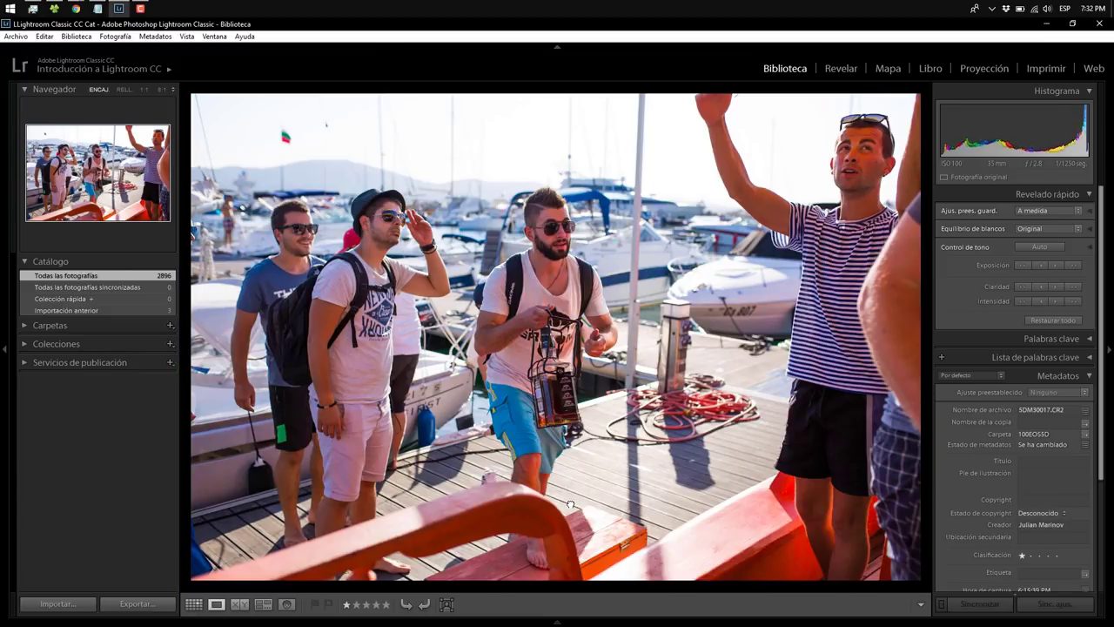
{"action": "left_click", "coordinate": [554, 243]}
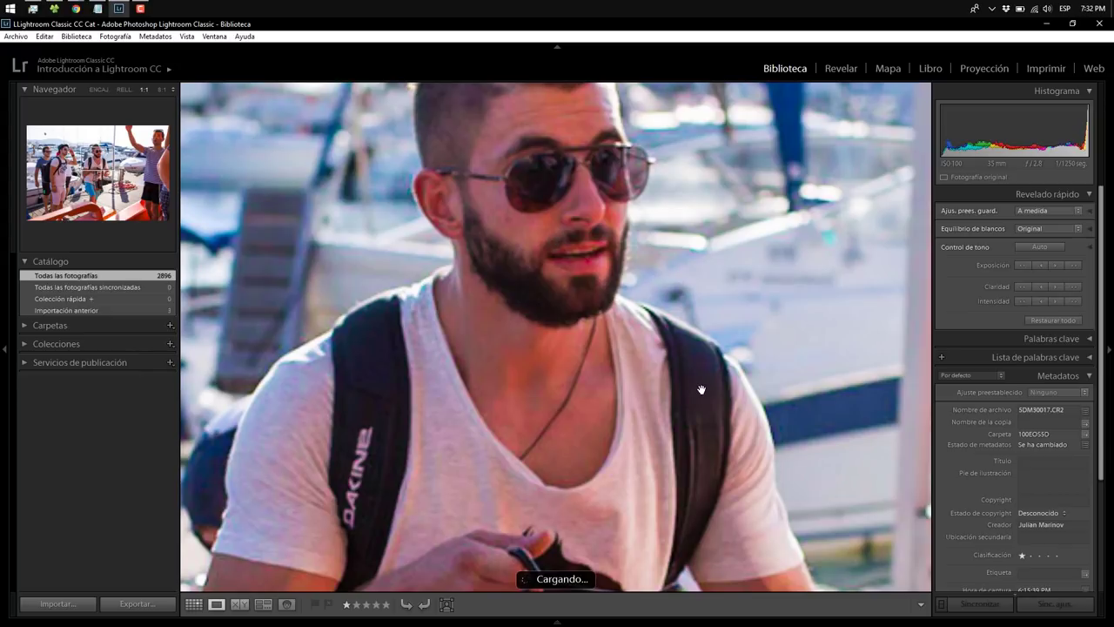
{"action": "left_click", "coordinate": [603, 296]}
{"action": "left_click", "coordinate": [558, 259]}
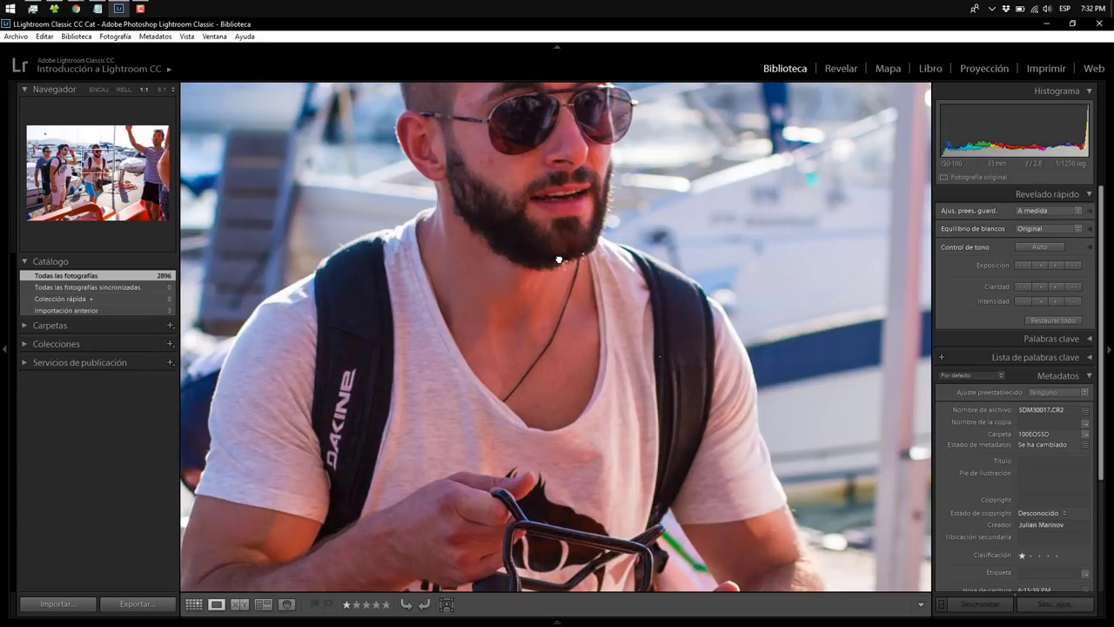
{"action": "left_click", "coordinate": [559, 259]}
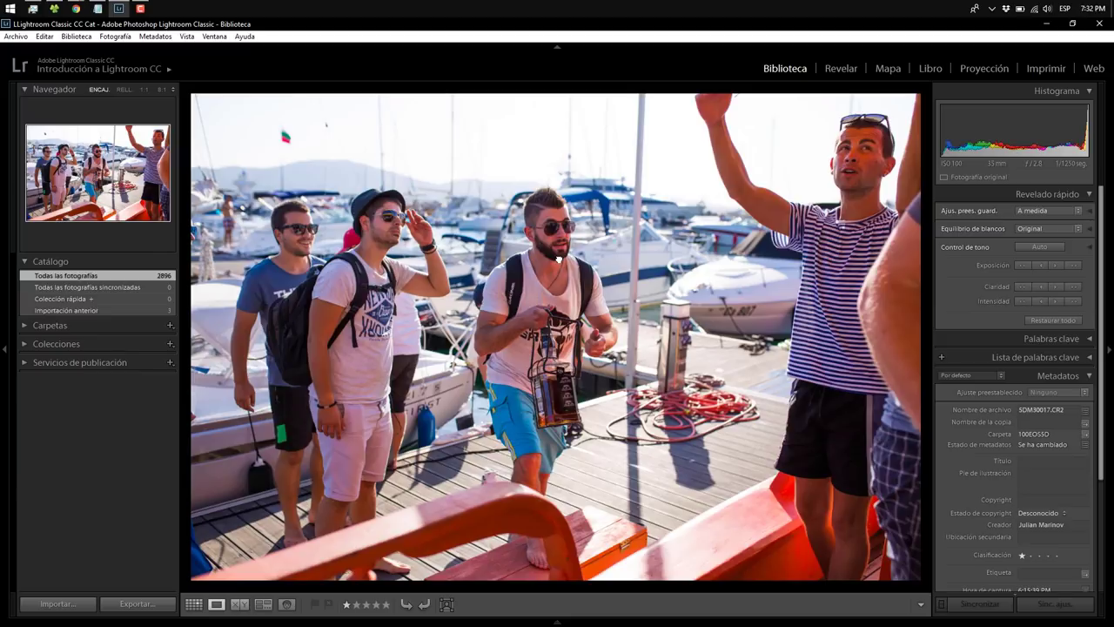
{"action": "key", "text": "Right"}
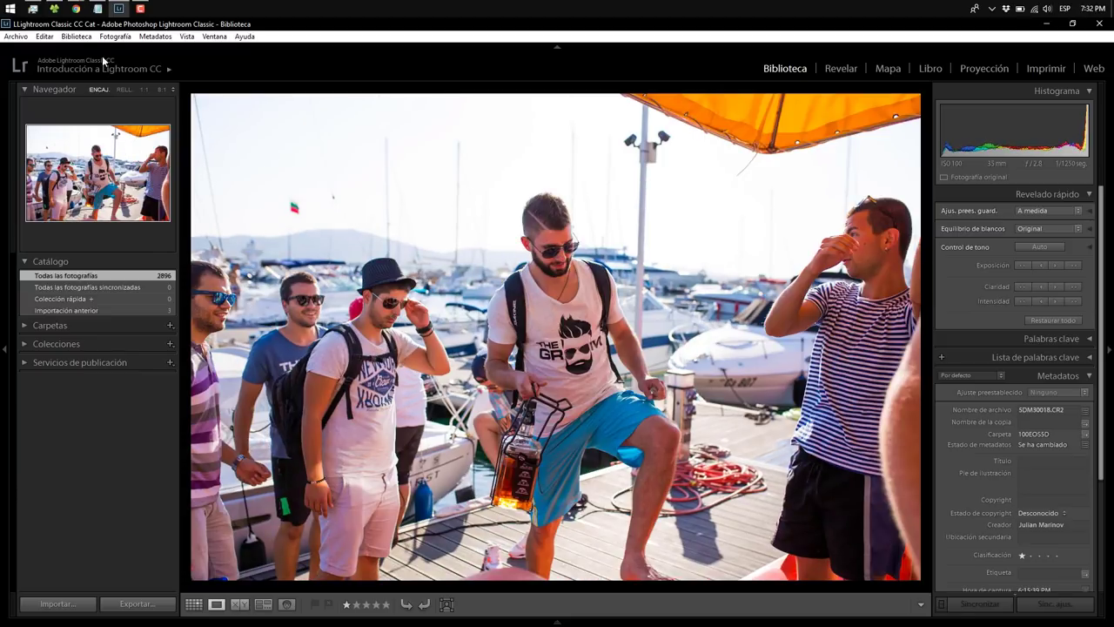
{"action": "left_click", "coordinate": [78, 37]}
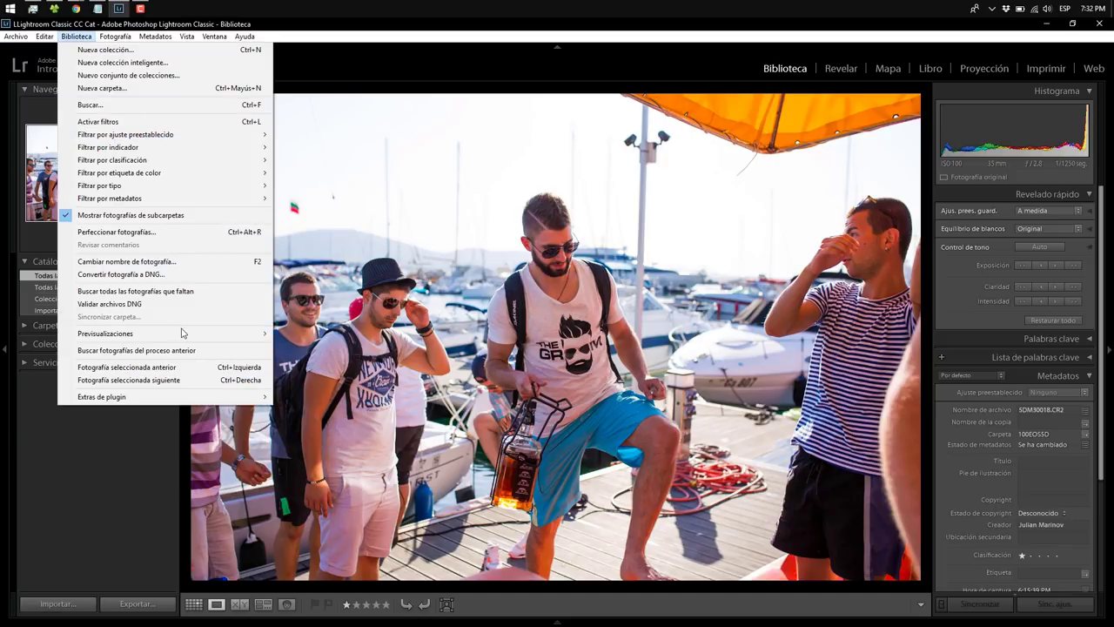
{"action": "mouse_move", "coordinate": [105, 333]}
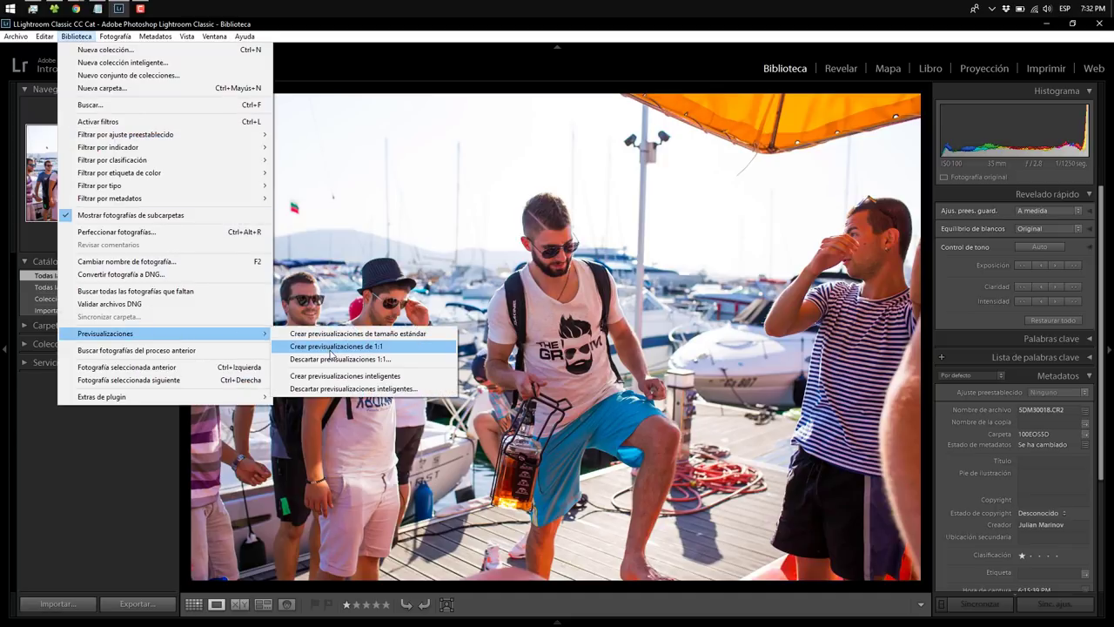
Build 1:1 previews for the selected photo and check the sunglasses at 1:1 zoom
{"action": "left_click", "coordinate": [331, 348]}
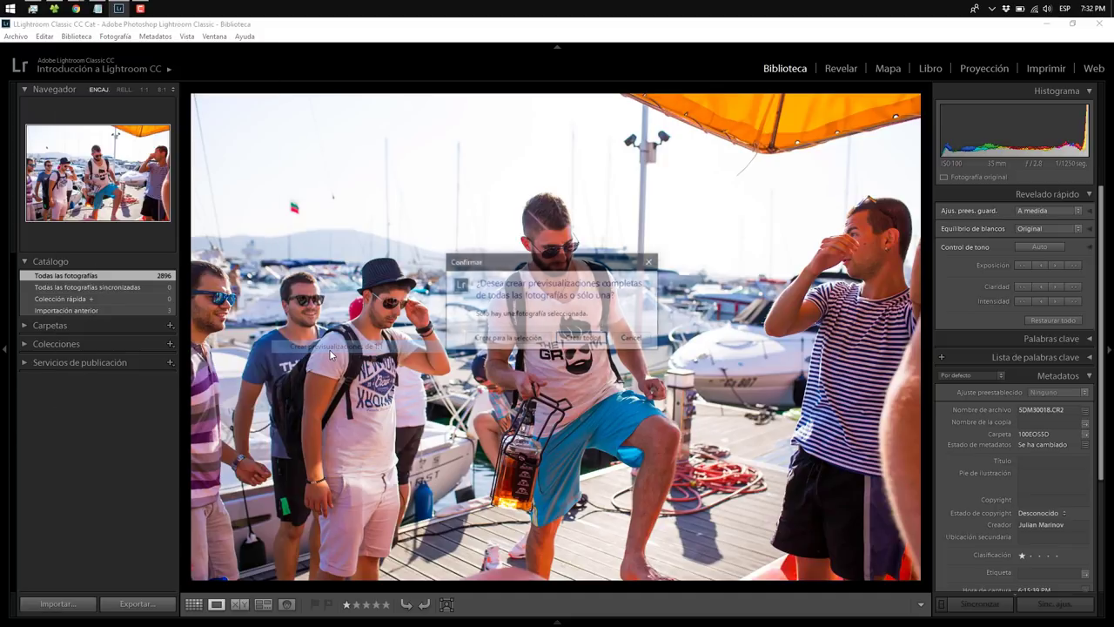
{"action": "left_click", "coordinate": [514, 339]}
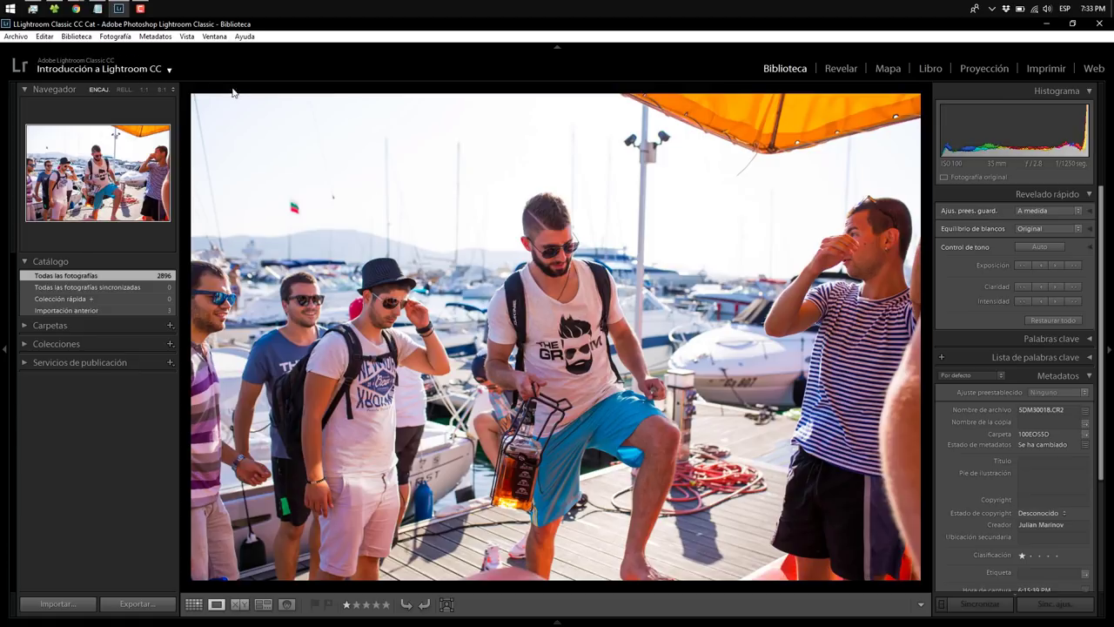
{"action": "left_click", "coordinate": [555, 252]}
{"action": "left_click", "coordinate": [555, 251]}
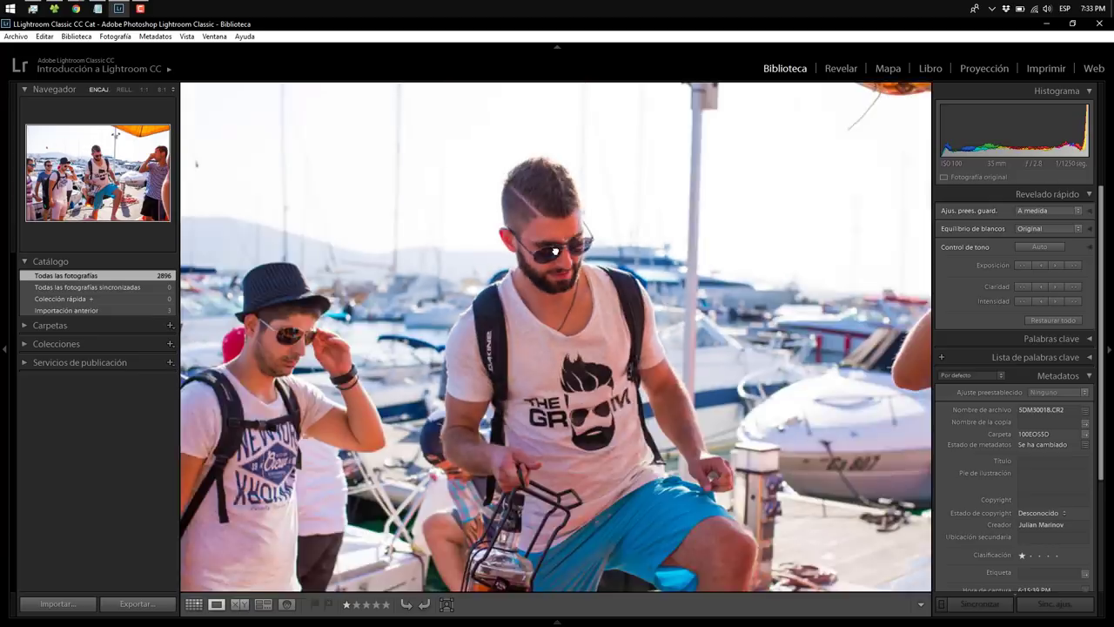
{"action": "left_click", "coordinate": [555, 252]}
{"action": "left_click", "coordinate": [555, 251]}
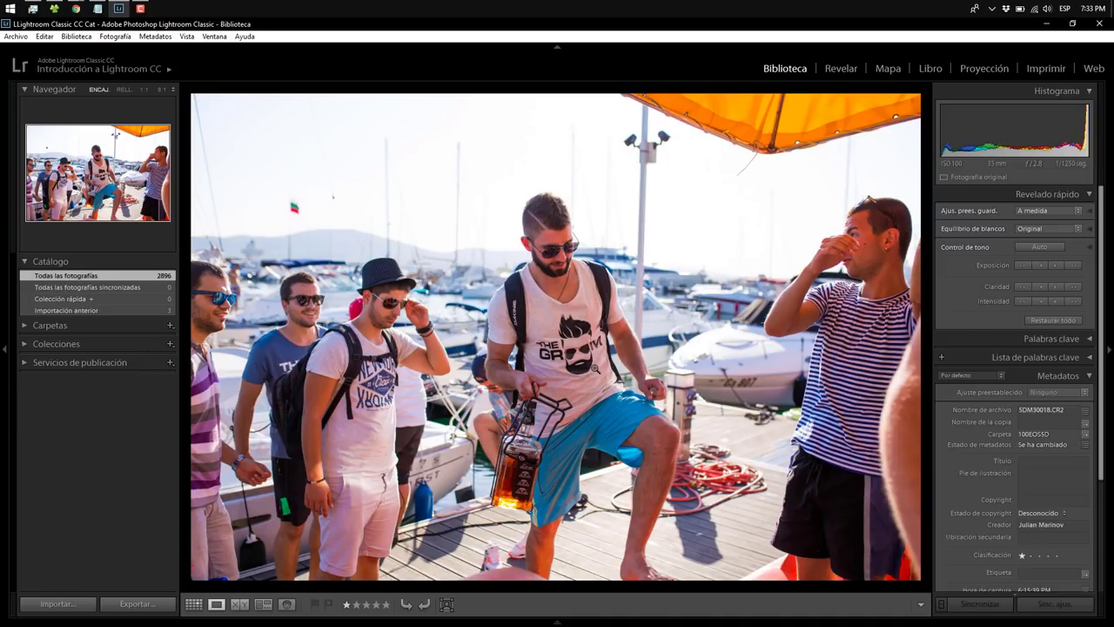
Move to SDM30019.CR2, check the man's head at 1:1, then return to the fit view
{"action": "key", "text": "Left"}
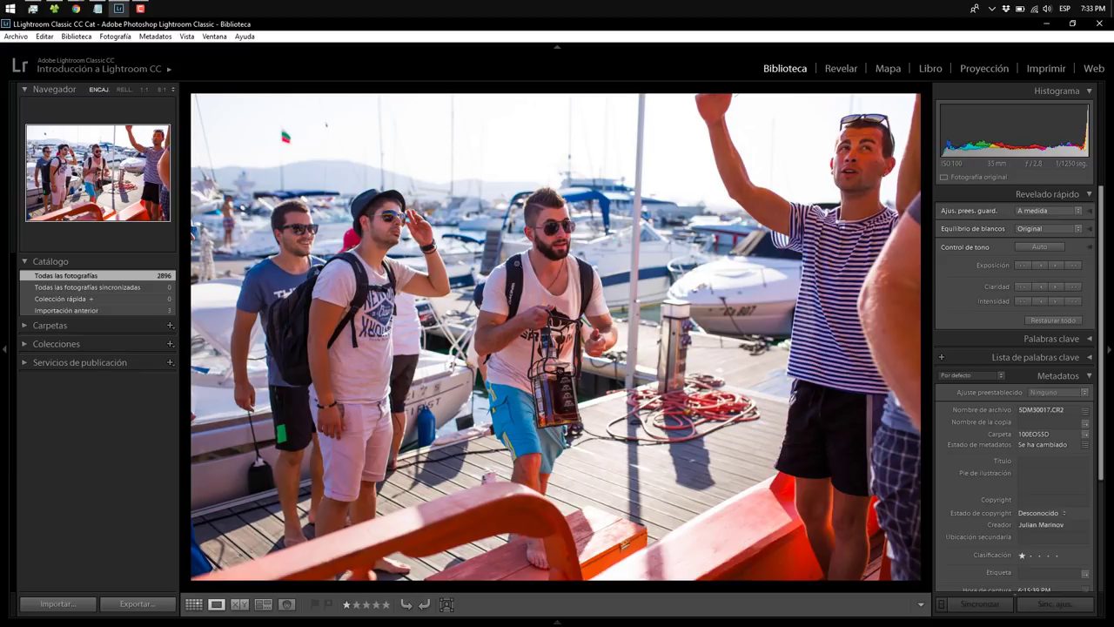
{"action": "key", "text": "Right"}
{"action": "key", "text": "Right"}
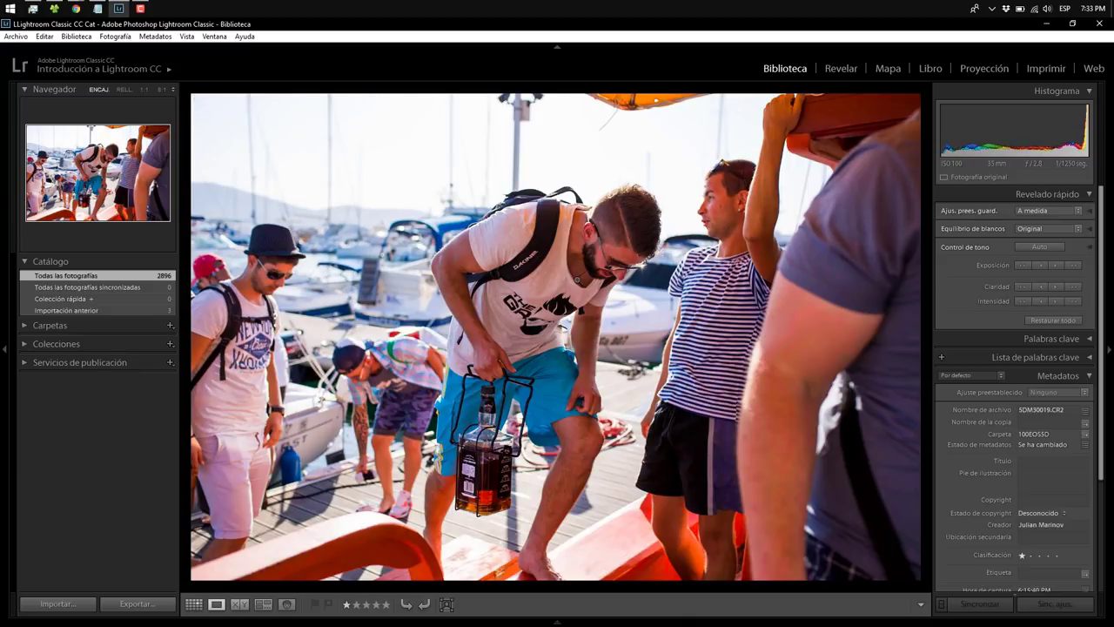
{"action": "left_click", "coordinate": [601, 228]}
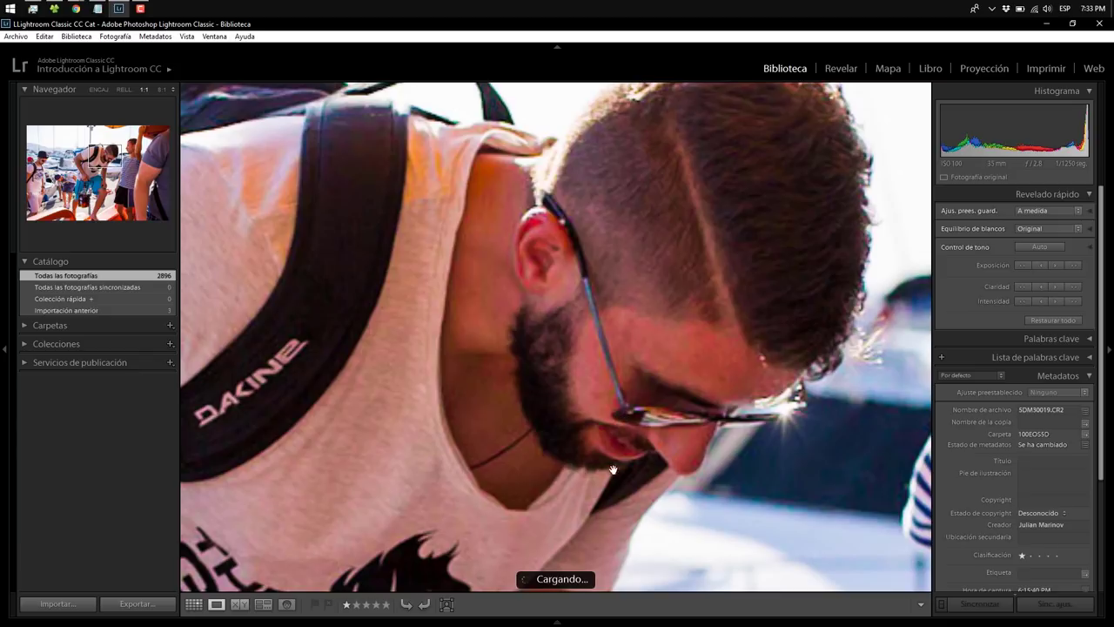
{"action": "mouse_move", "coordinate": [557, 621]}
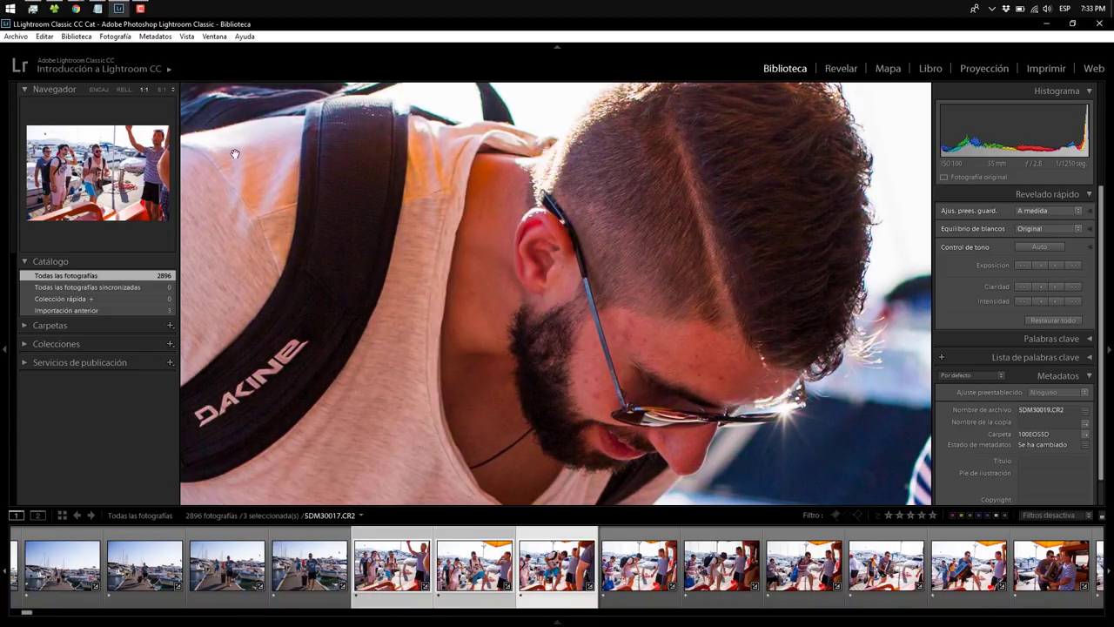
{"action": "left_click", "coordinate": [75, 36]}
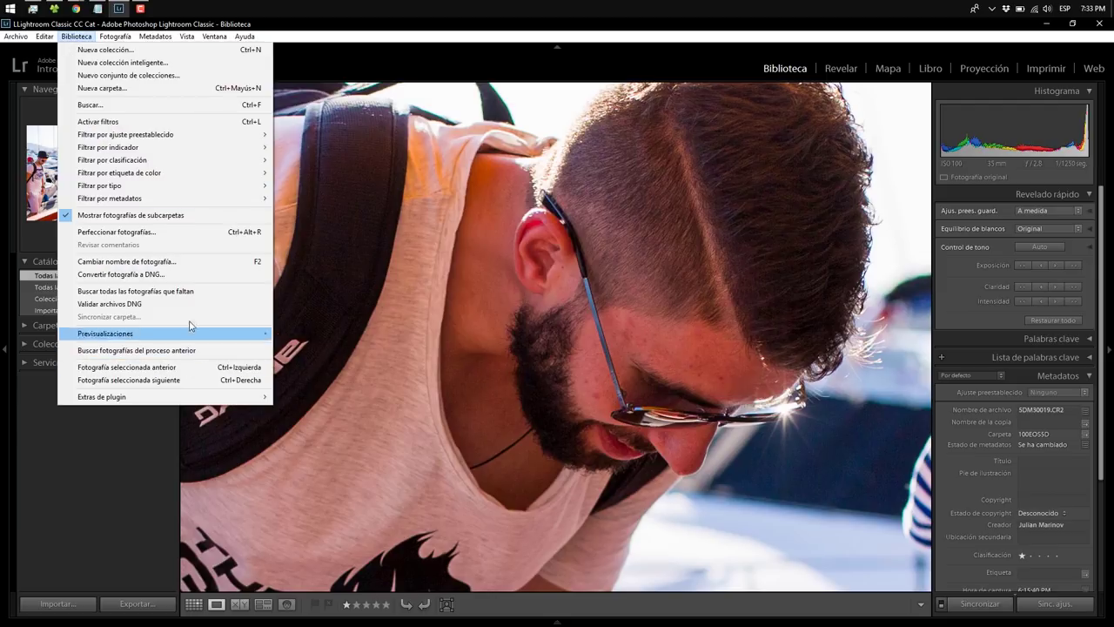
{"action": "mouse_move", "coordinate": [130, 333]}
{"action": "left_click", "coordinate": [158, 474]}
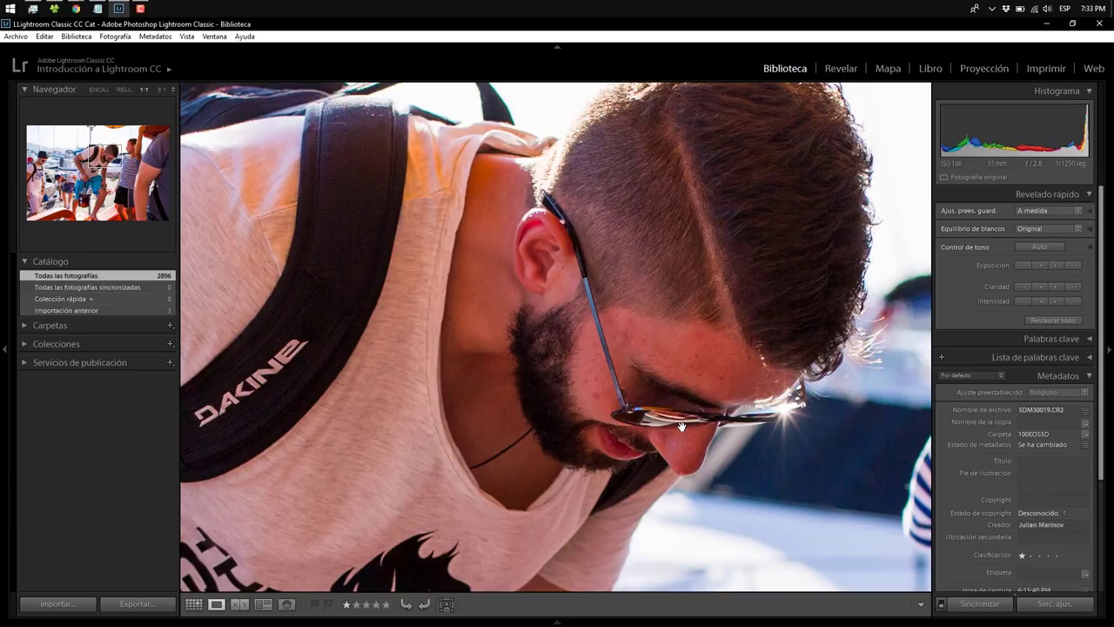
{"action": "left_click", "coordinate": [740, 370]}
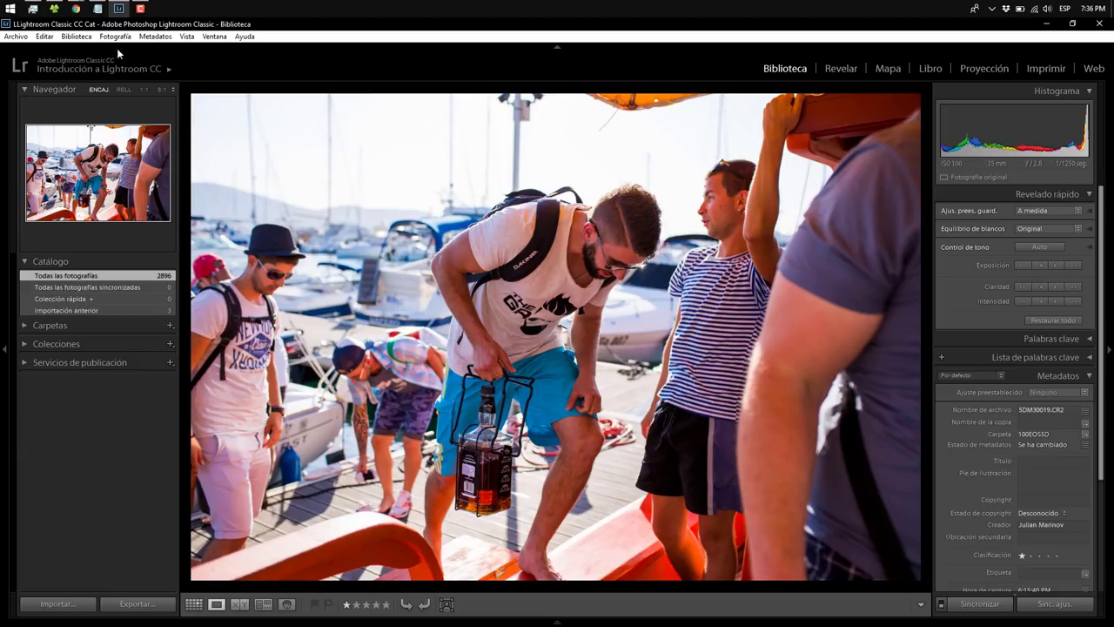
Open Ajustes de catálogo and view the 1:1 preview auto-discard options, set to 30 days
{"action": "left_click", "coordinate": [47, 37]}
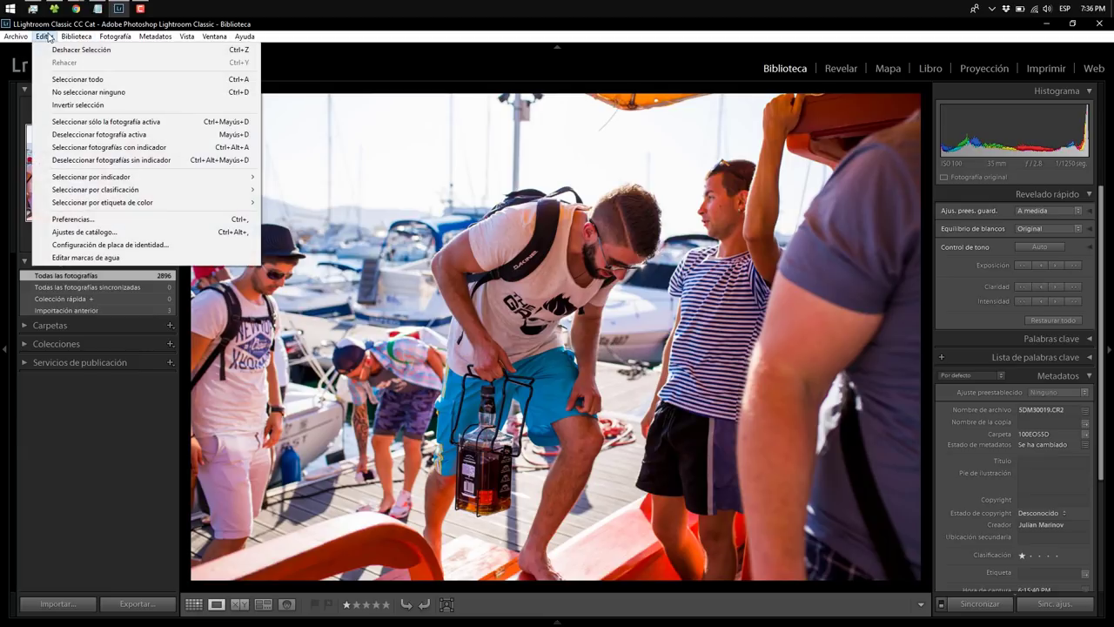
{"action": "left_click", "coordinate": [122, 235]}
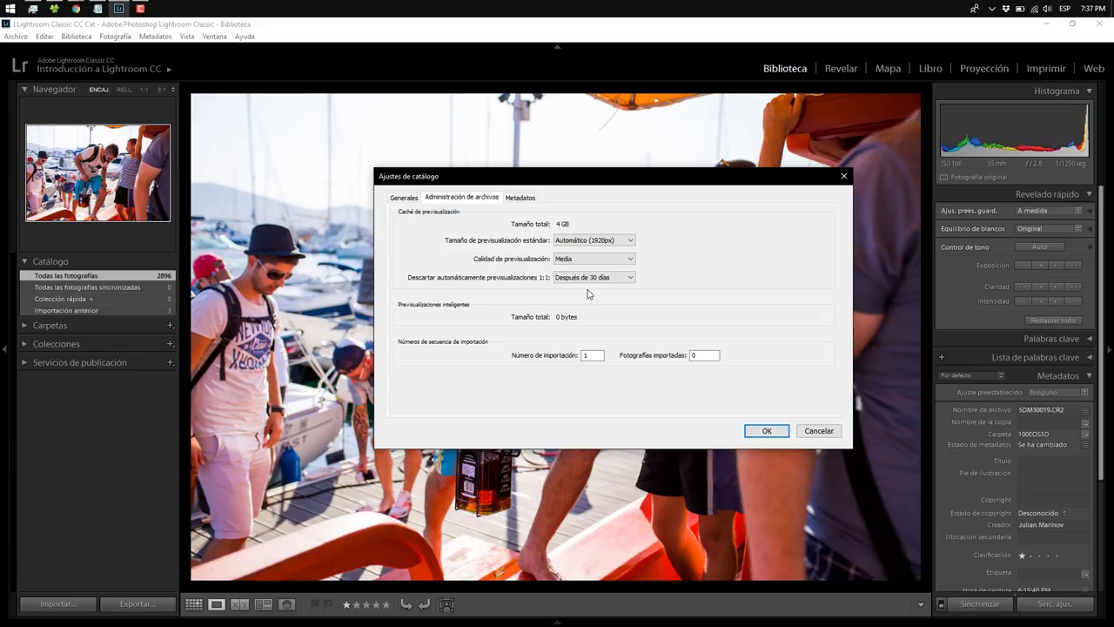
{"action": "left_click", "coordinate": [585, 278]}
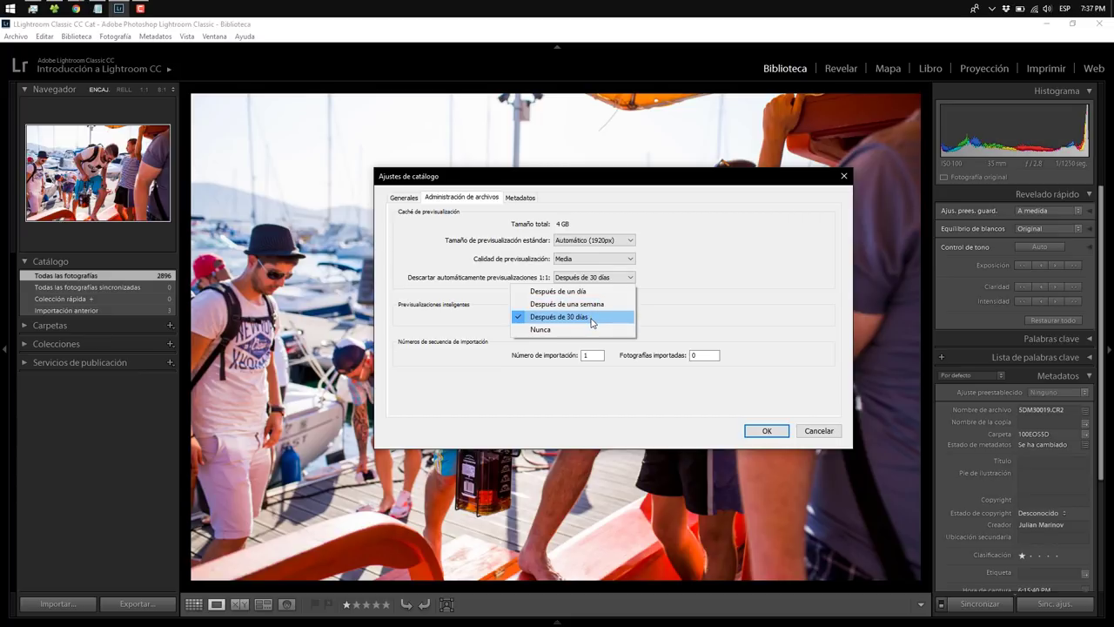
{"action": "left_click", "coordinate": [591, 323]}
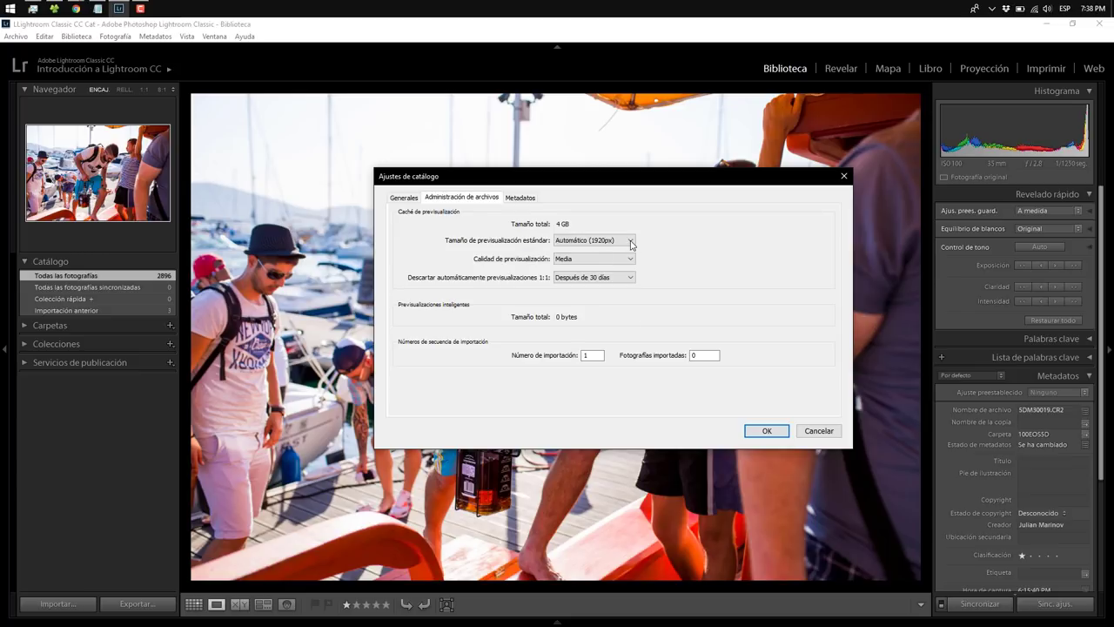
{"action": "left_click", "coordinate": [632, 243]}
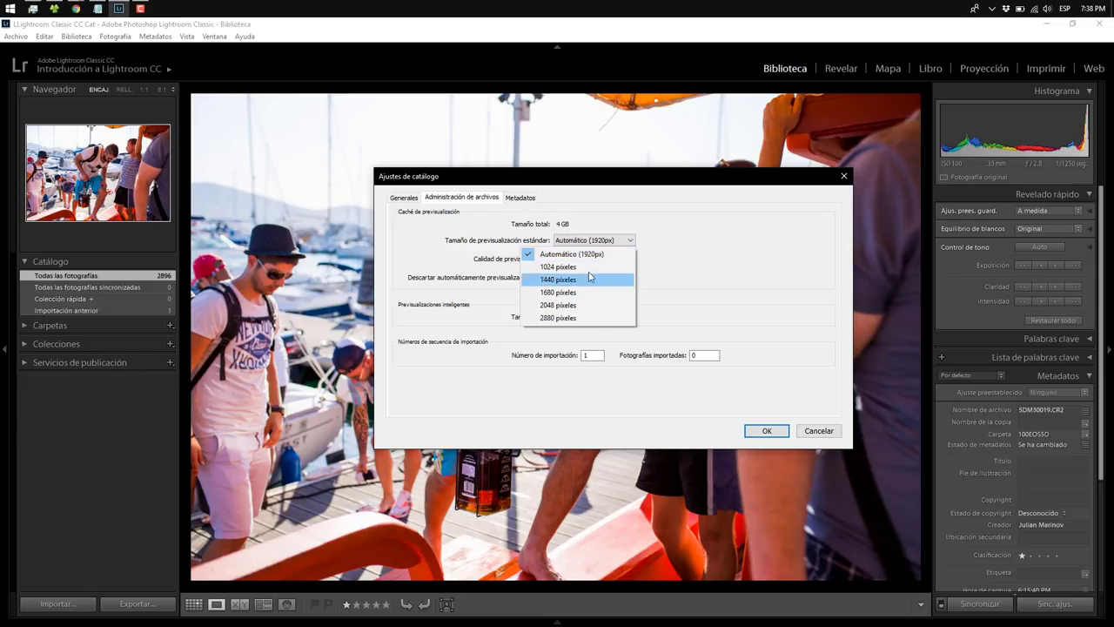
{"action": "left_click", "coordinate": [712, 277]}
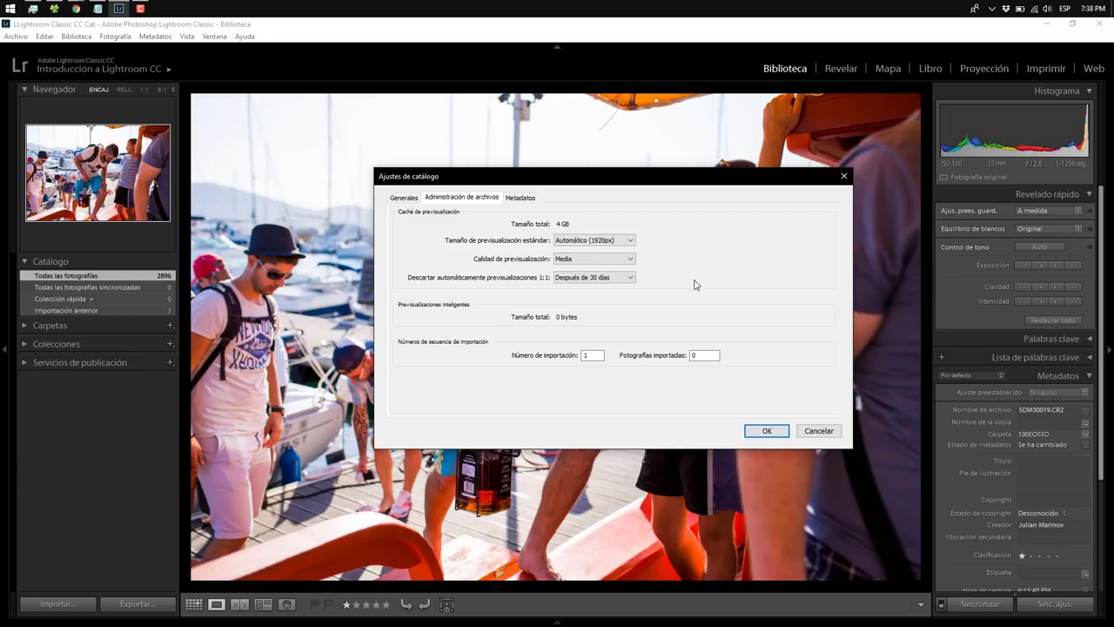
{"action": "left_click", "coordinate": [608, 266]}
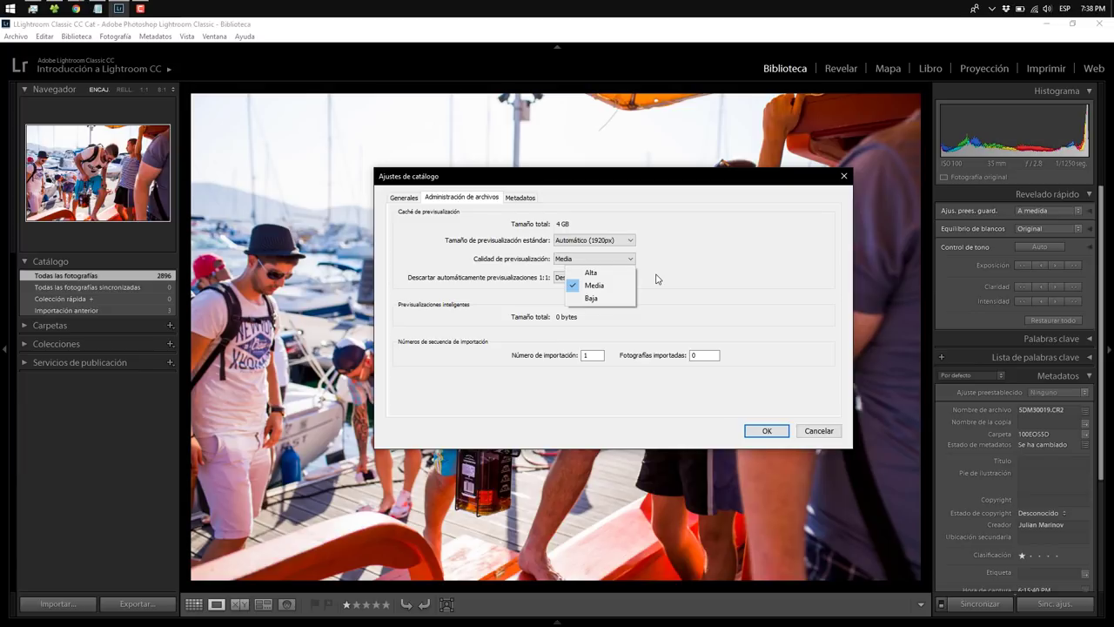
{"action": "left_click", "coordinate": [701, 274]}
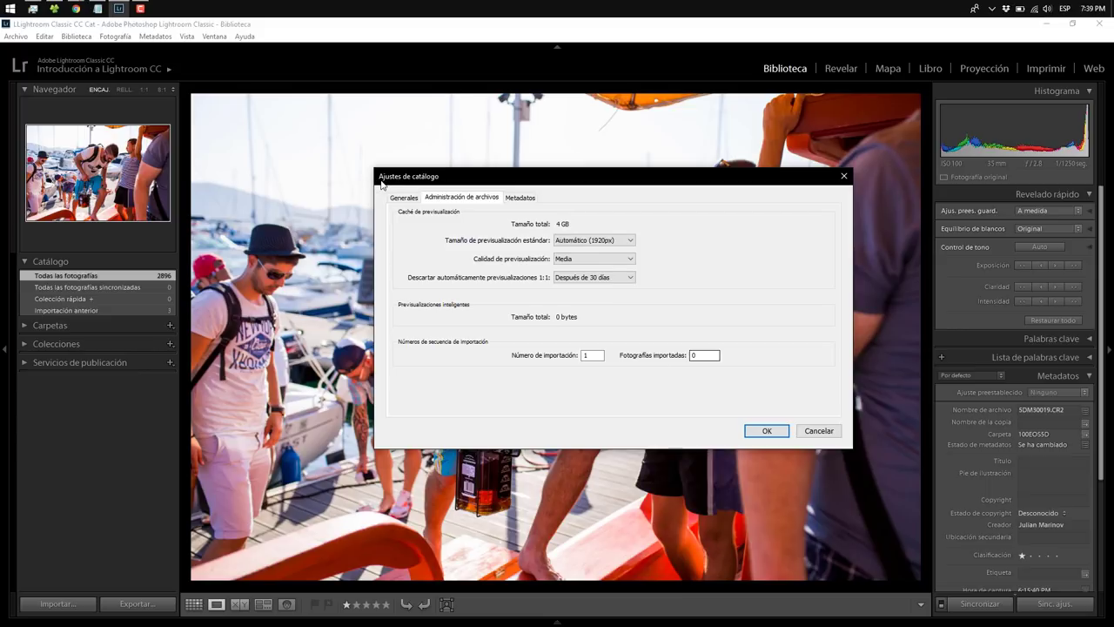
On the Metadatos tab, enable Escribir cambios automáticamente en XMP and confirm with OK
{"action": "left_click", "coordinate": [519, 199]}
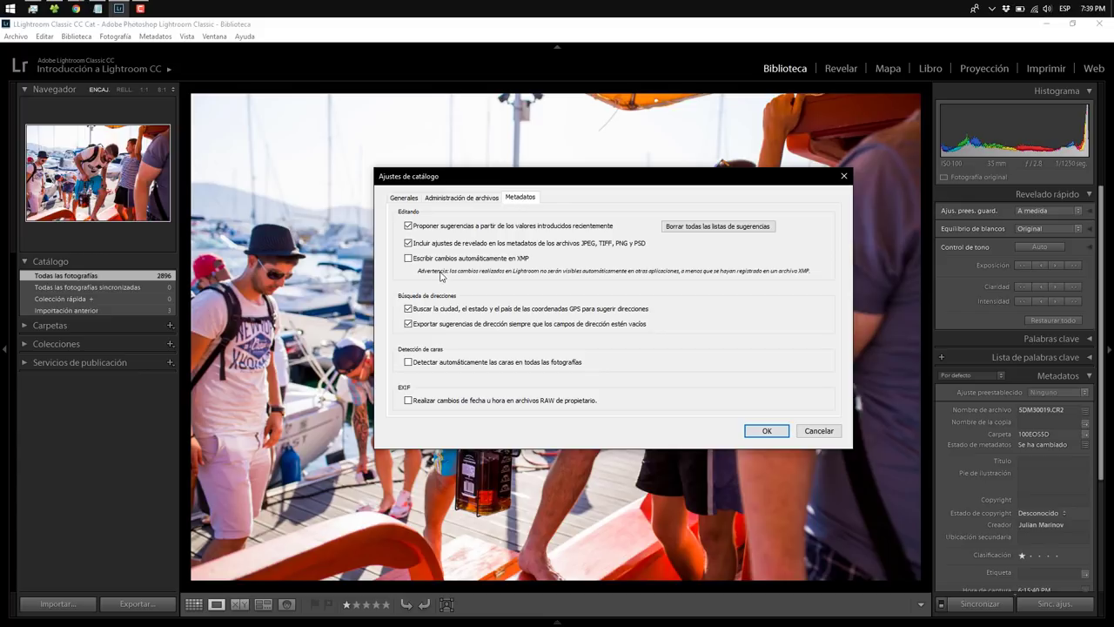
{"action": "left_click", "coordinate": [408, 259]}
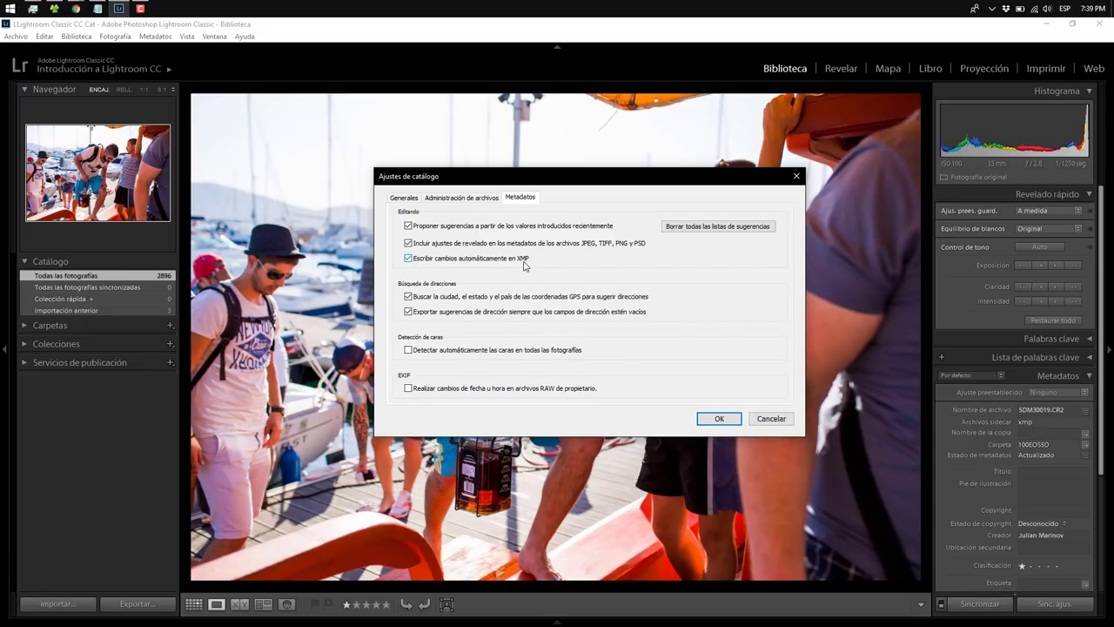
{"action": "left_click", "coordinate": [408, 259]}
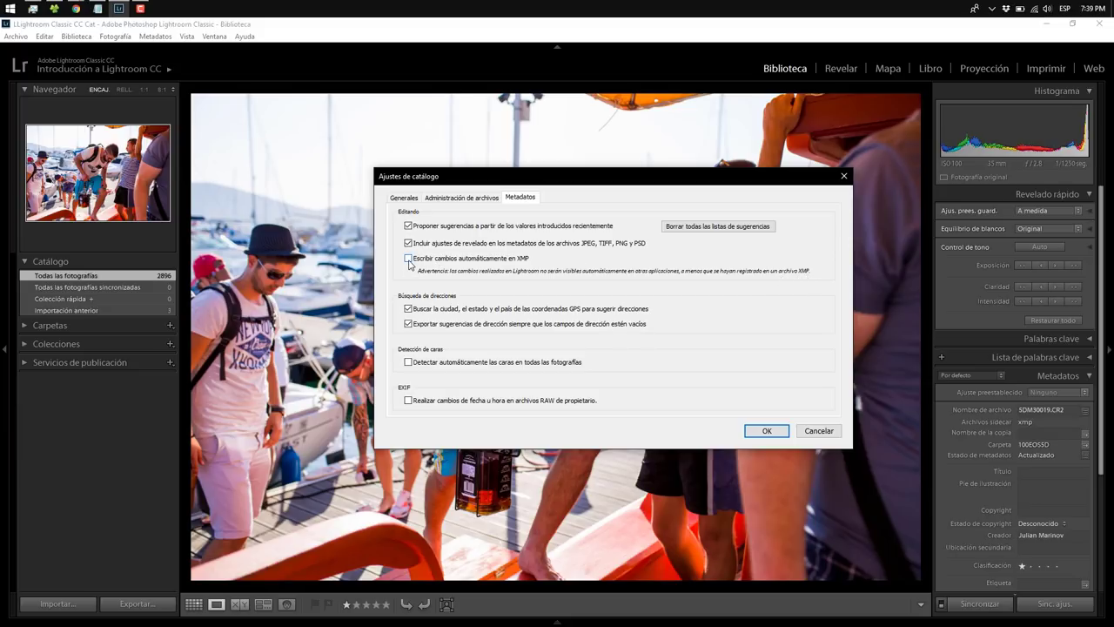
{"action": "left_click", "coordinate": [408, 258]}
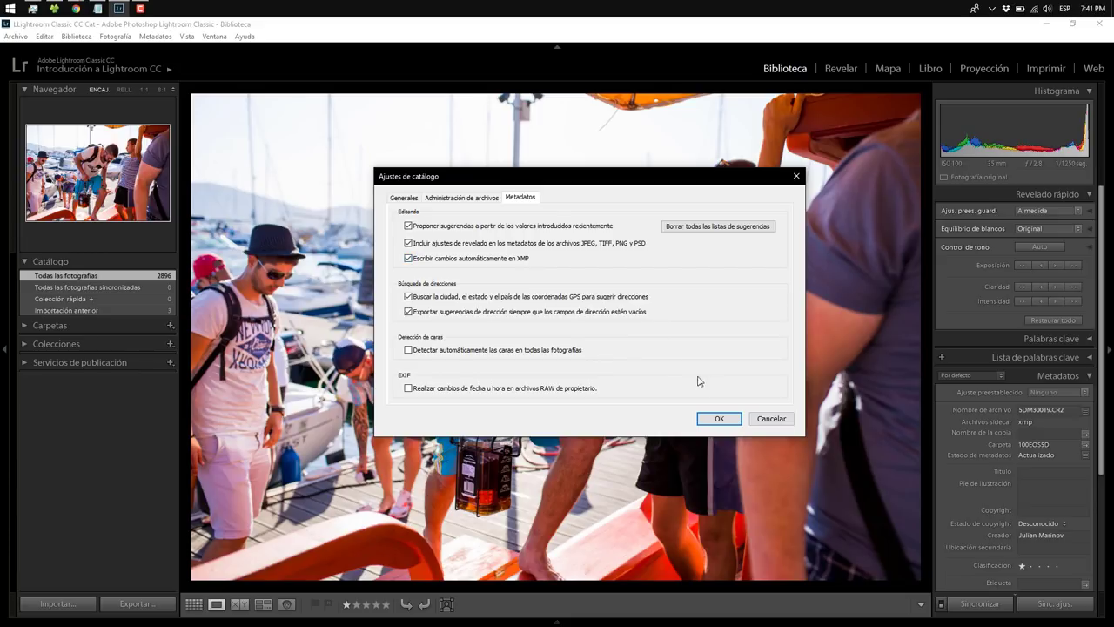
{"action": "left_click", "coordinate": [714, 418]}
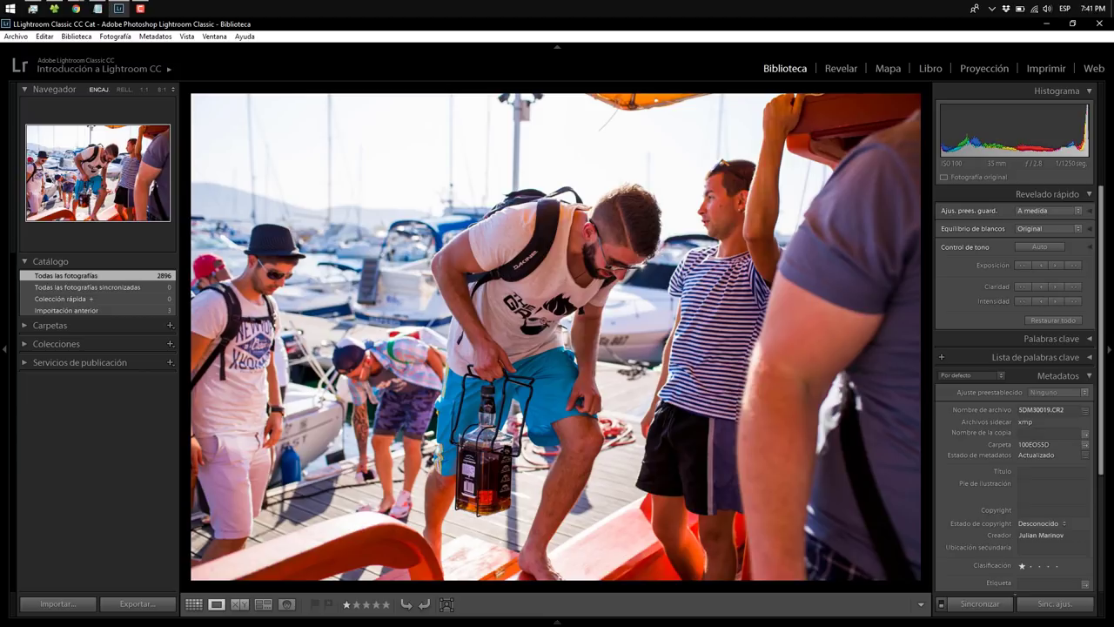
Open Preferencias, glance at Generales, and return to the Rendimiento page
{"action": "left_click", "coordinate": [44, 36]}
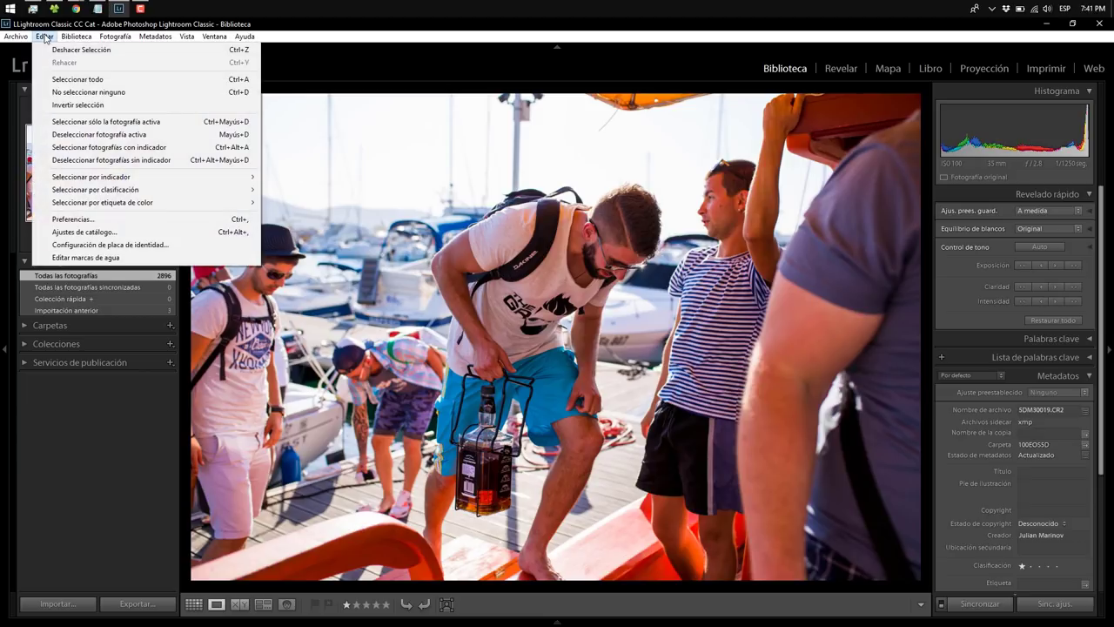
{"action": "left_click", "coordinate": [100, 223]}
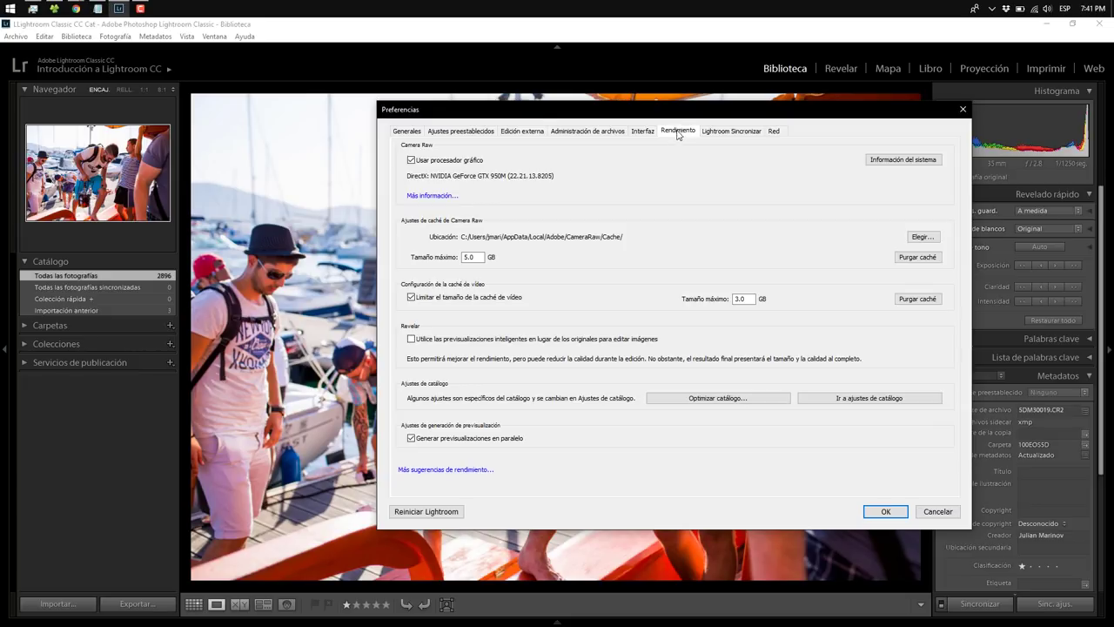
{"action": "left_click", "coordinate": [407, 131]}
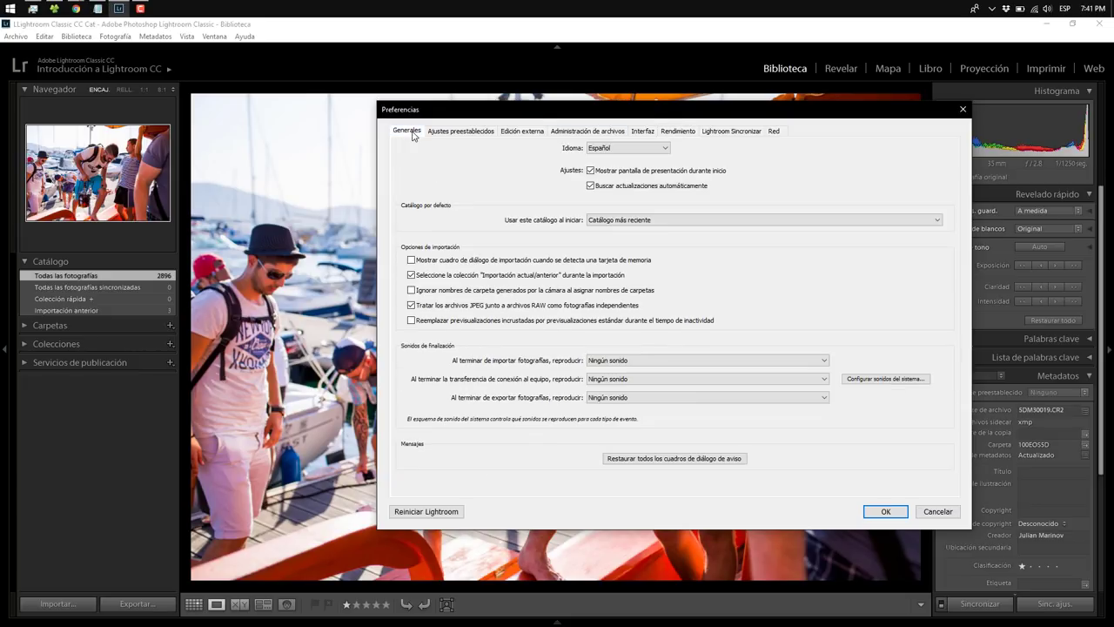
{"action": "left_click", "coordinate": [679, 132]}
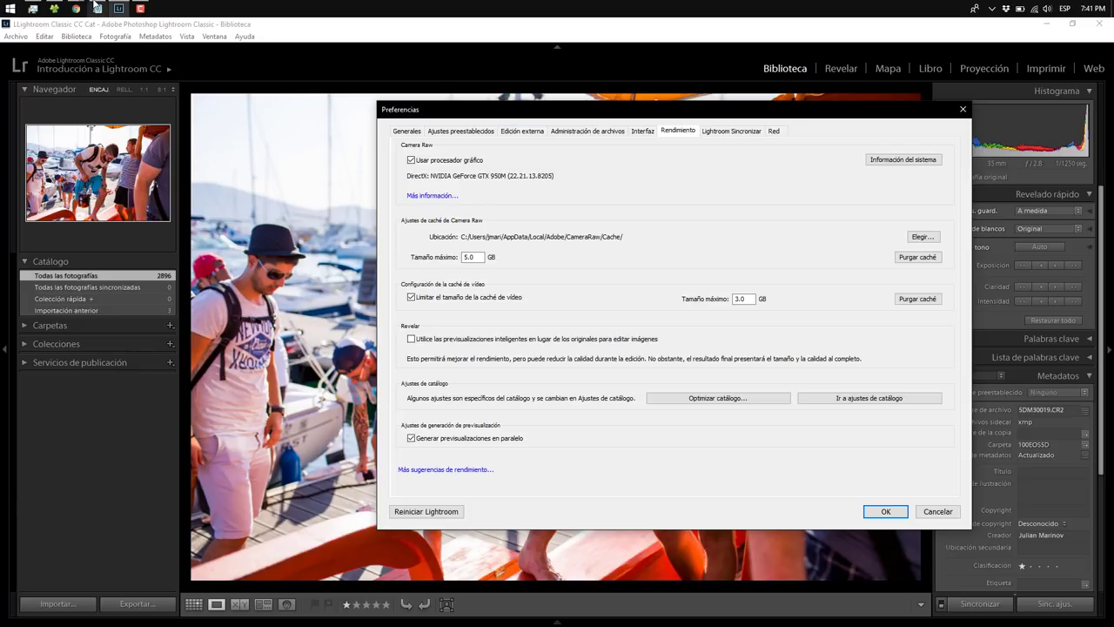
{"action": "left_click", "coordinate": [35, 9]}
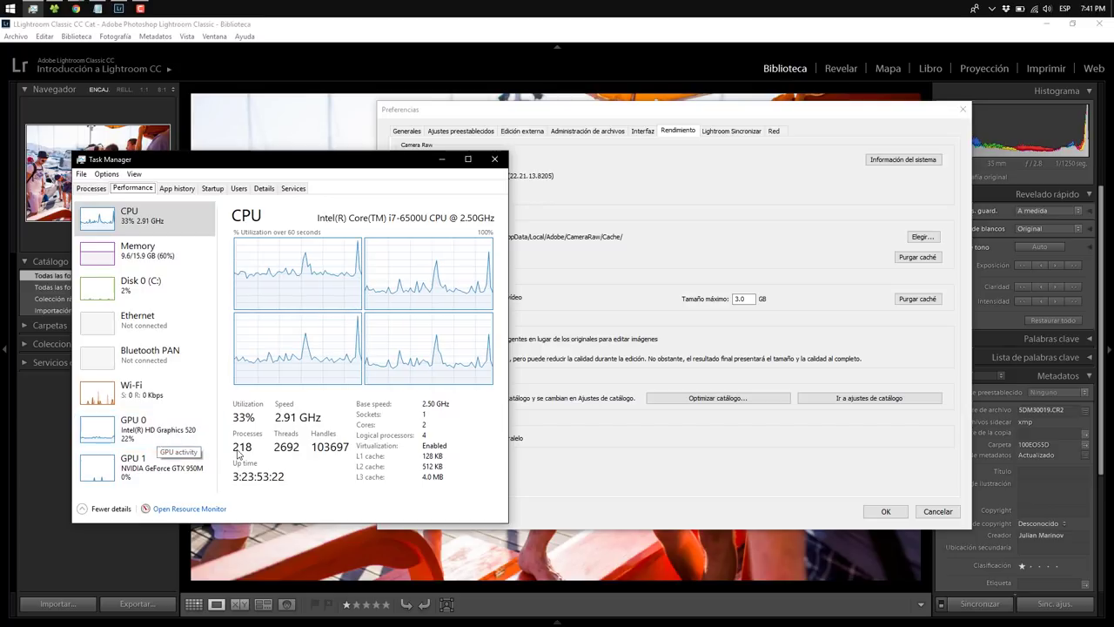
{"action": "left_click", "coordinate": [159, 436]}
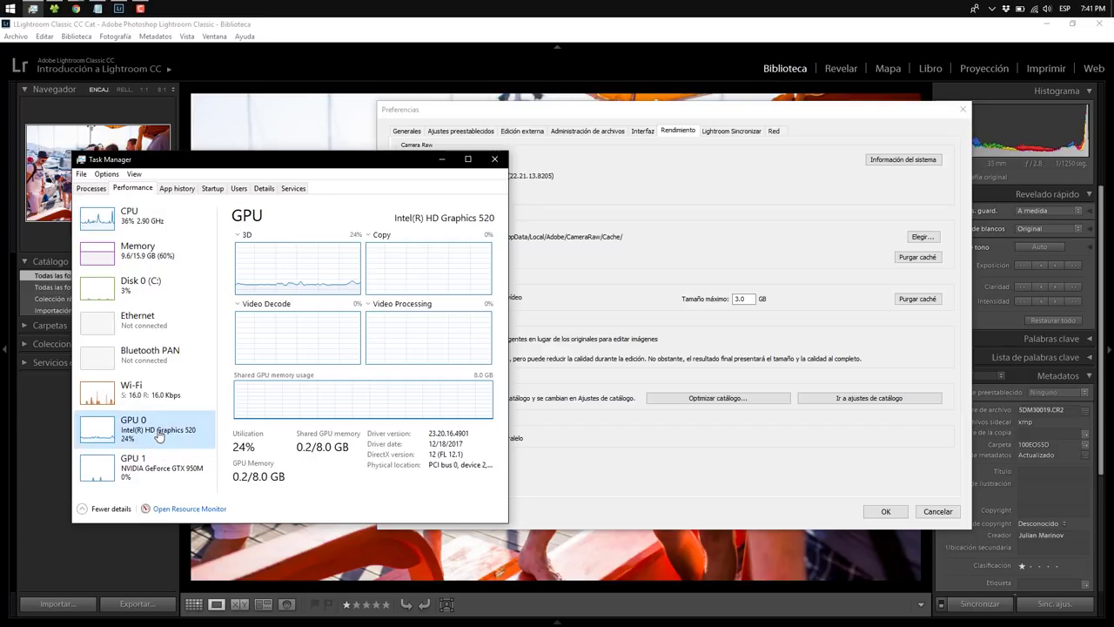
{"action": "left_click", "coordinate": [172, 478]}
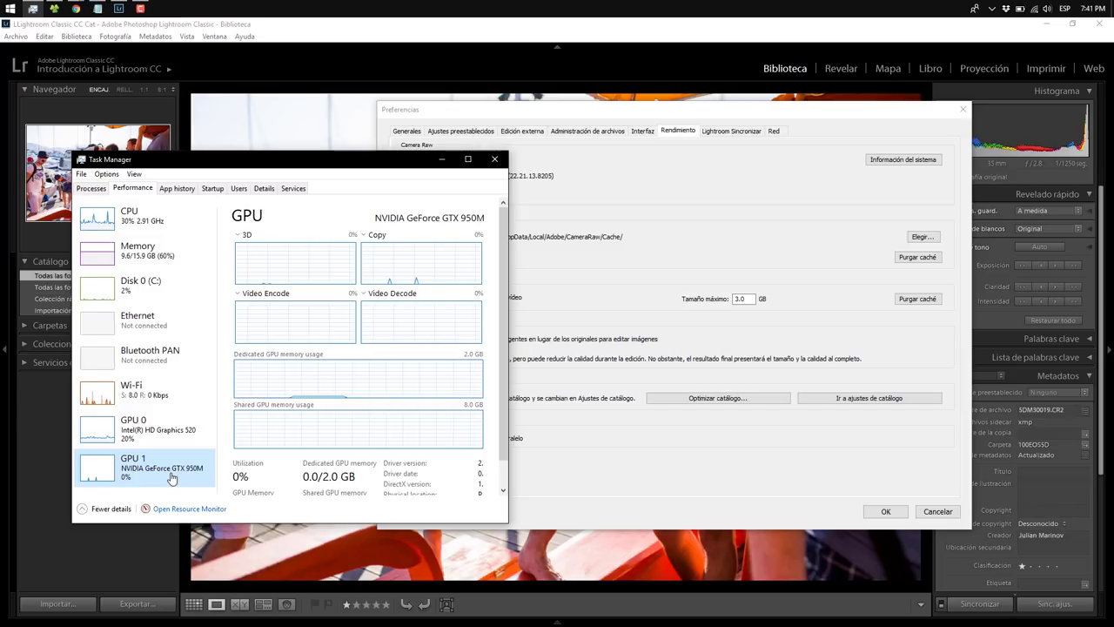
{"action": "left_click", "coordinate": [442, 159]}
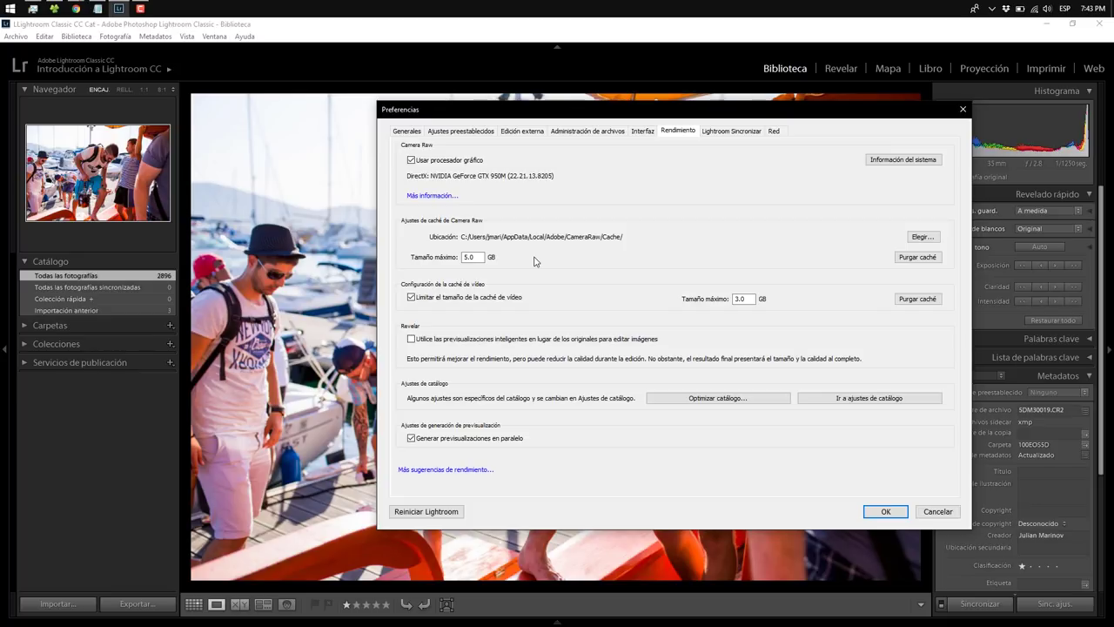
Set the Camera Raw cache maximum size to 20 GB and confirm with OK
{"action": "double_click", "coordinate": [477, 257]}
{"action": "type", "text": "1"}
{"action": "type", "text": "20"}
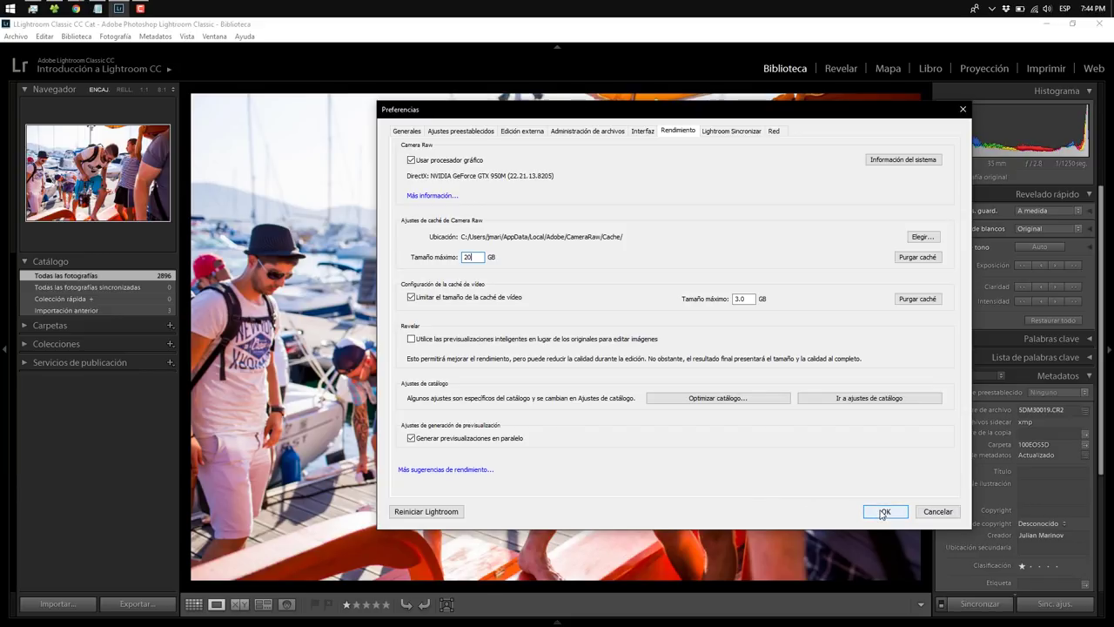
{"action": "left_click", "coordinate": [883, 512]}
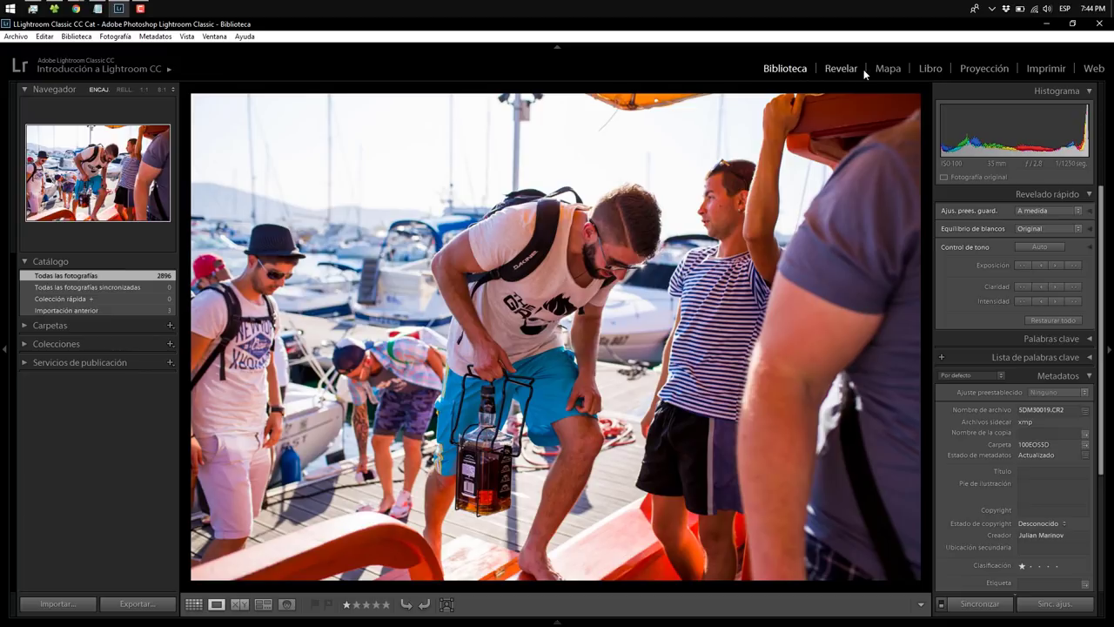
Hide the Web, Imprimir, Proyección, Libro and Mapa modules, then switch to Revelar
{"action": "right_click", "coordinate": [689, 68]}
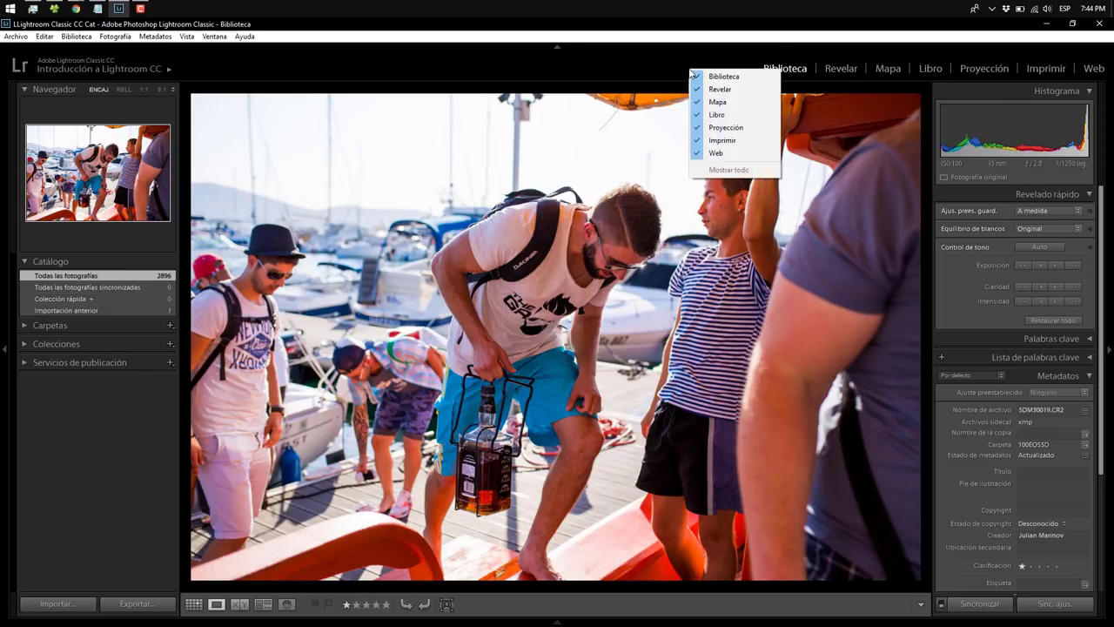
{"action": "left_click", "coordinate": [716, 152]}
{"action": "right_click", "coordinate": [660, 67]}
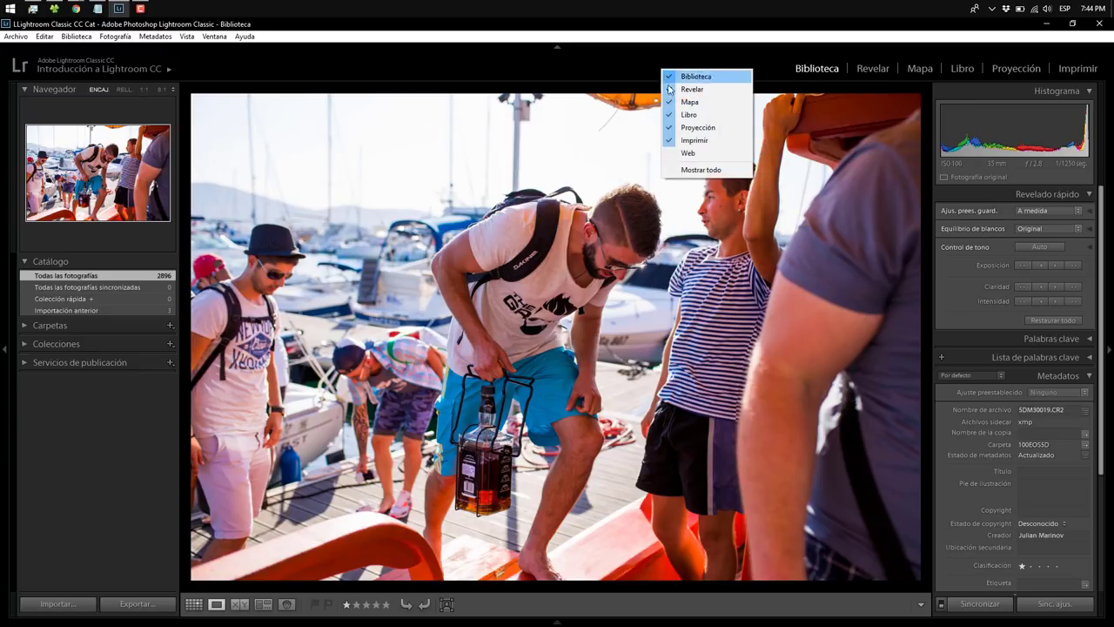
{"action": "left_click", "coordinate": [697, 142]}
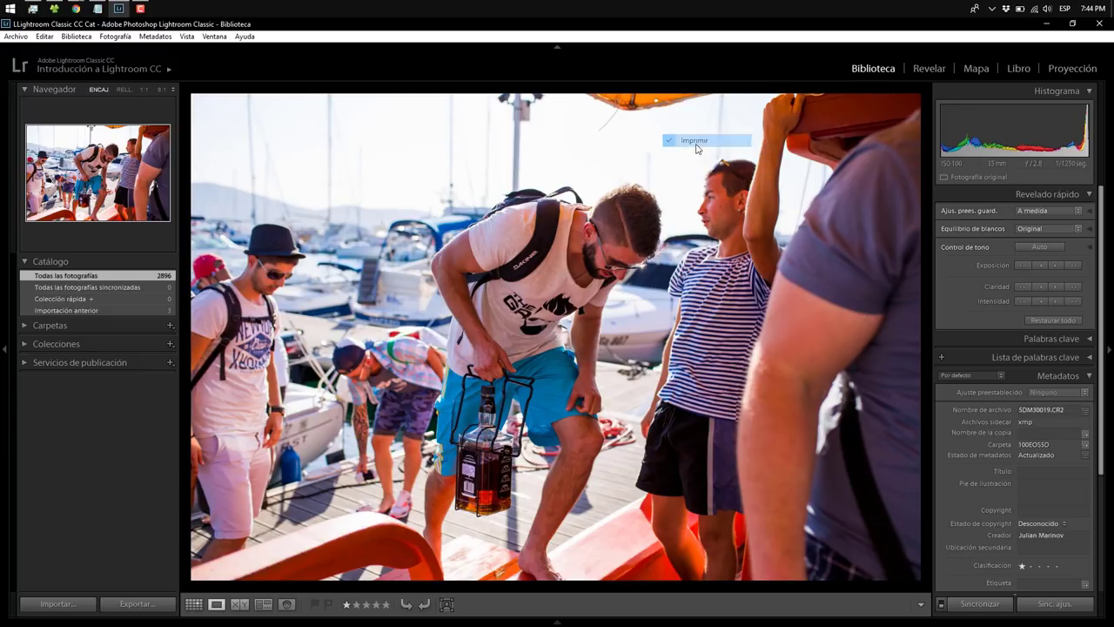
{"action": "right_click", "coordinate": [668, 72]}
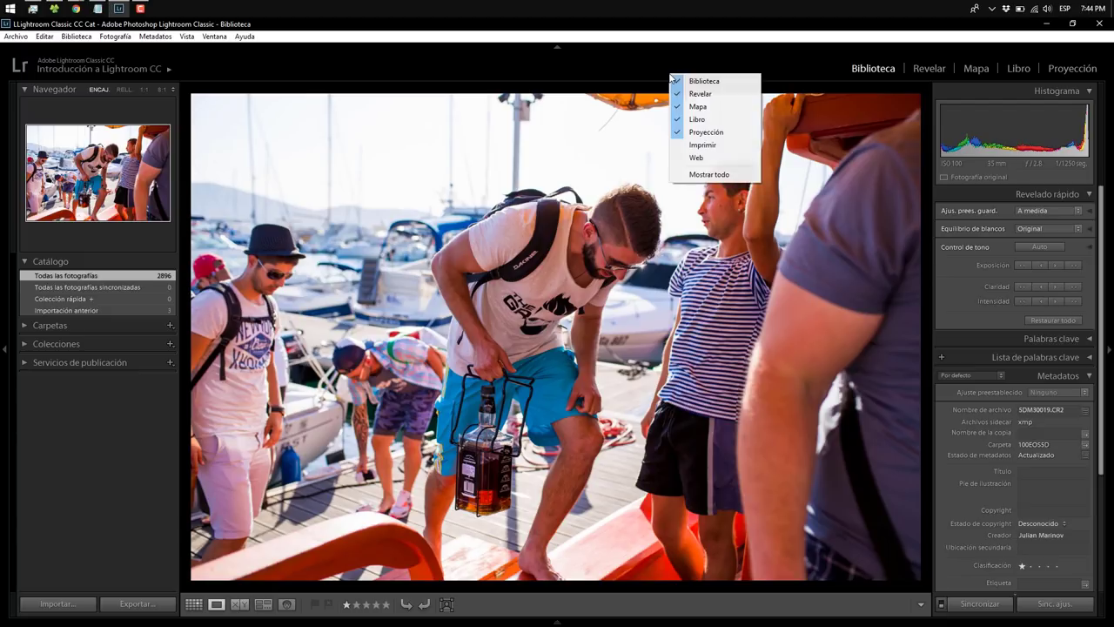
{"action": "left_click", "coordinate": [686, 135]}
{"action": "right_click", "coordinate": [656, 68]}
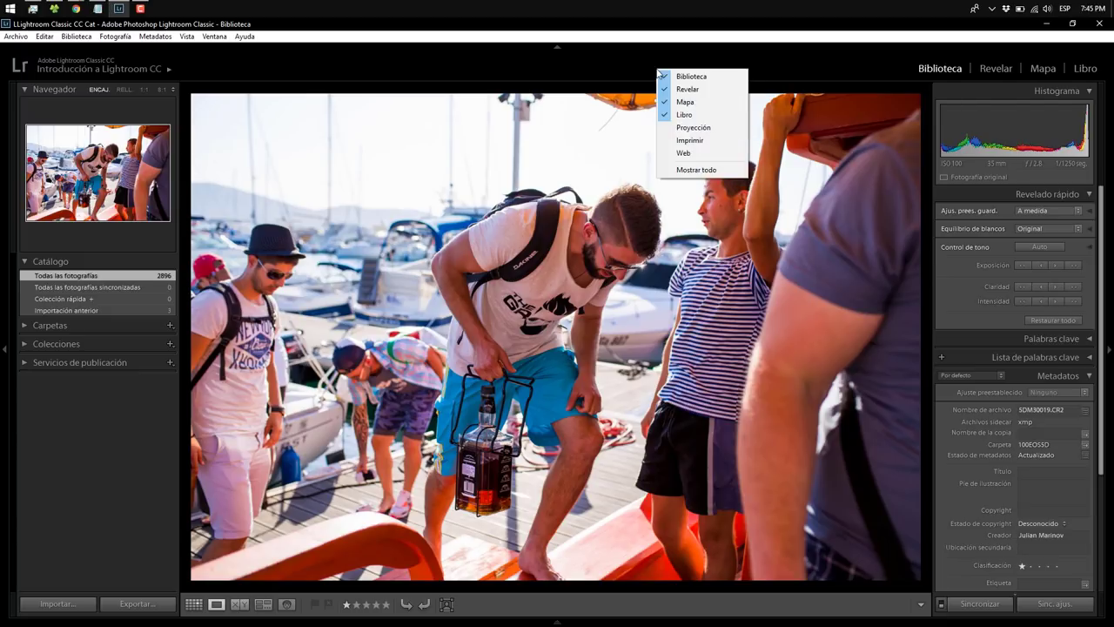
{"action": "left_click", "coordinate": [673, 116]}
{"action": "right_click", "coordinate": [653, 71]}
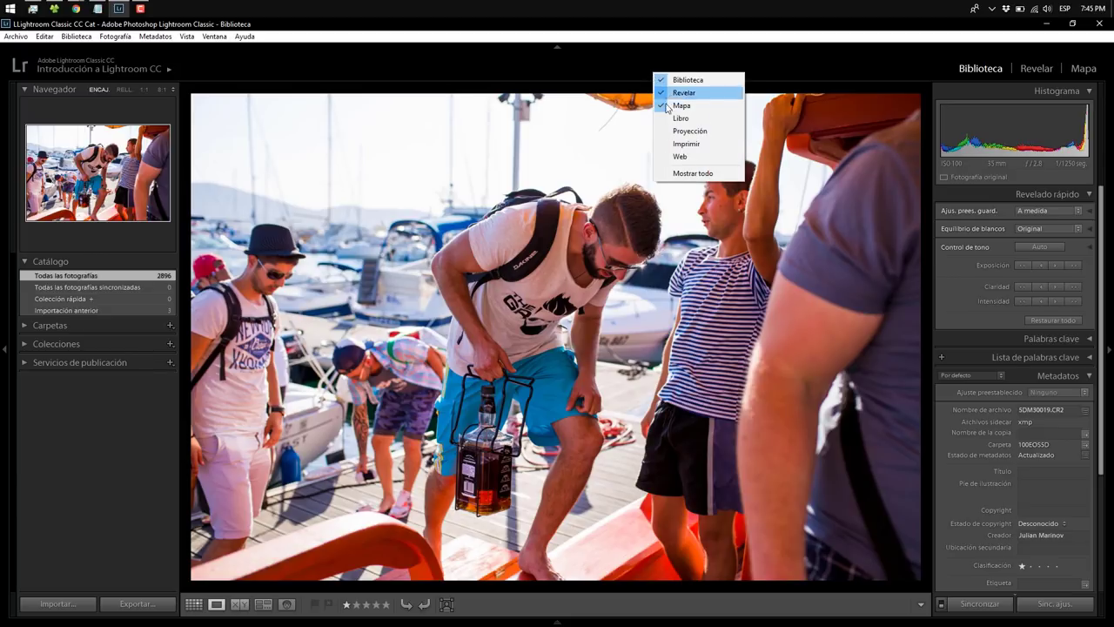
{"action": "left_click", "coordinate": [672, 105]}
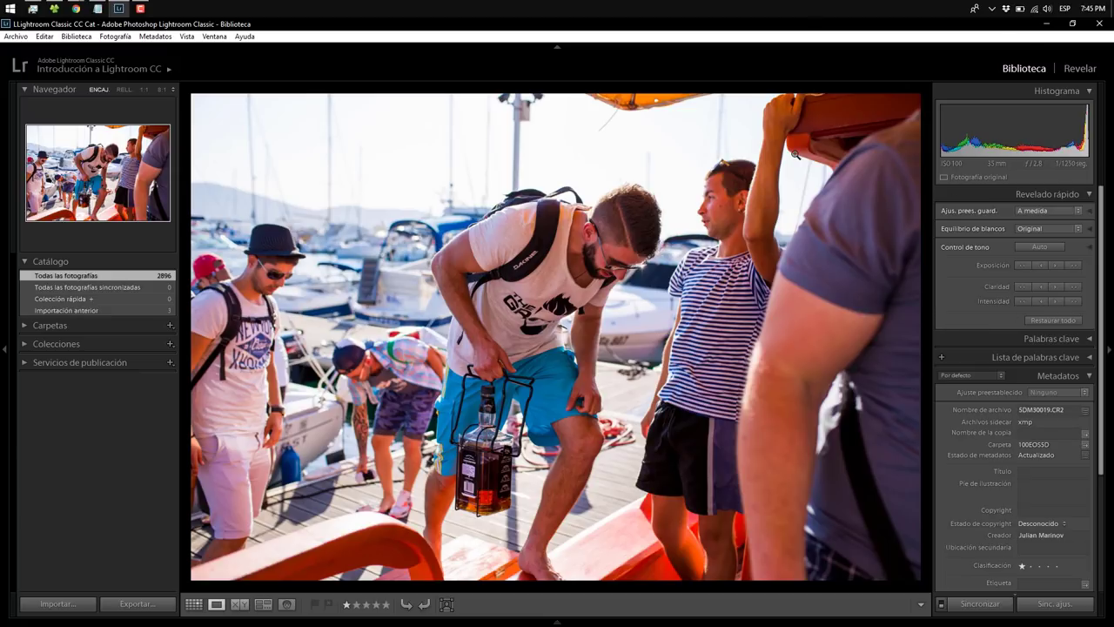
{"action": "left_click", "coordinate": [1079, 68]}
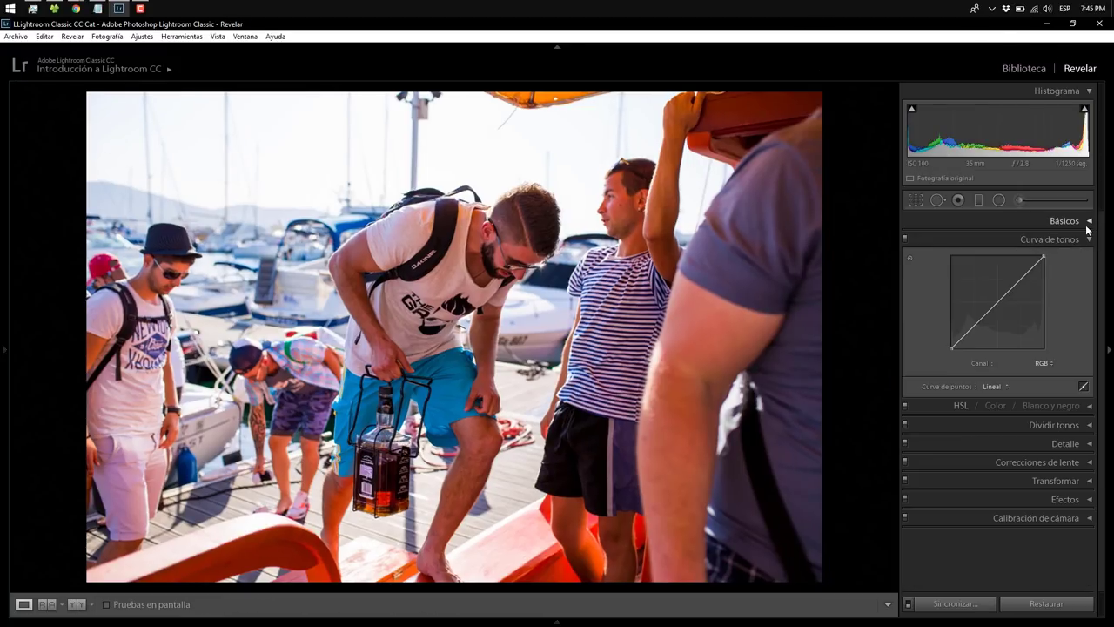
Toggle the Básicos and Dividir tonos panels open and closed, and collapse Curva de tonos
{"action": "left_click", "coordinate": [1087, 222]}
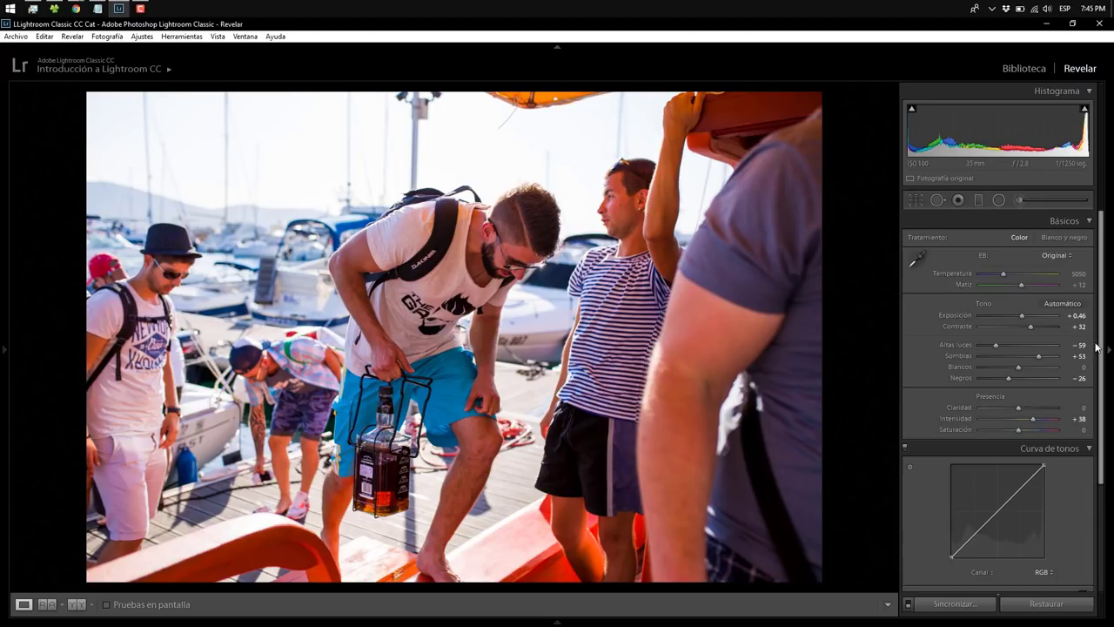
{"action": "left_click", "coordinate": [1086, 222]}
{"action": "left_click", "coordinate": [1088, 425]}
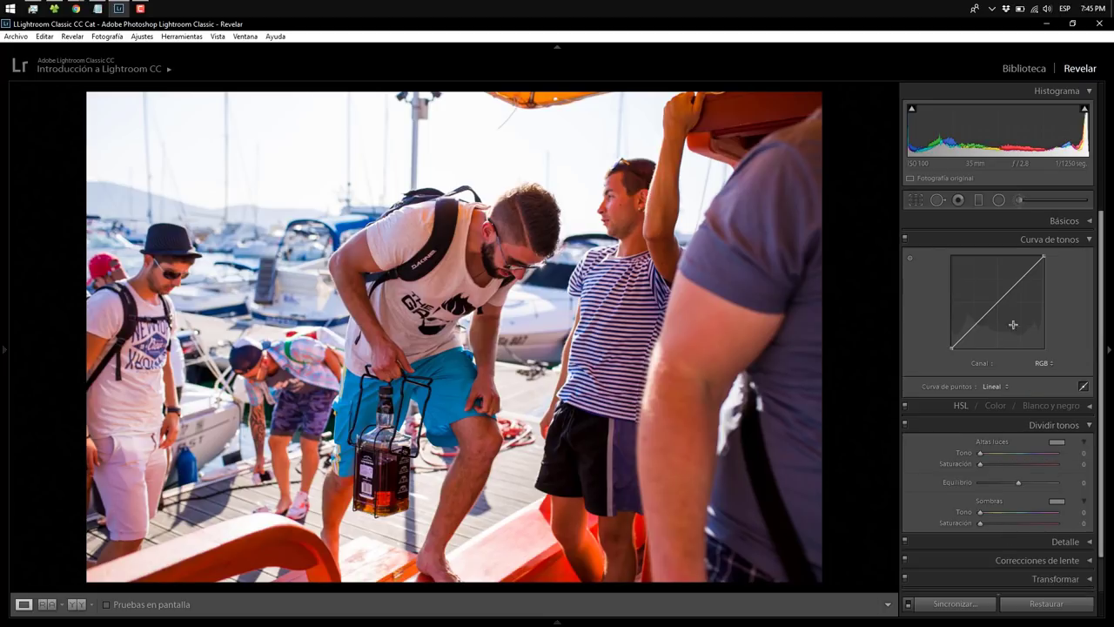
{"action": "left_click", "coordinate": [1089, 426]}
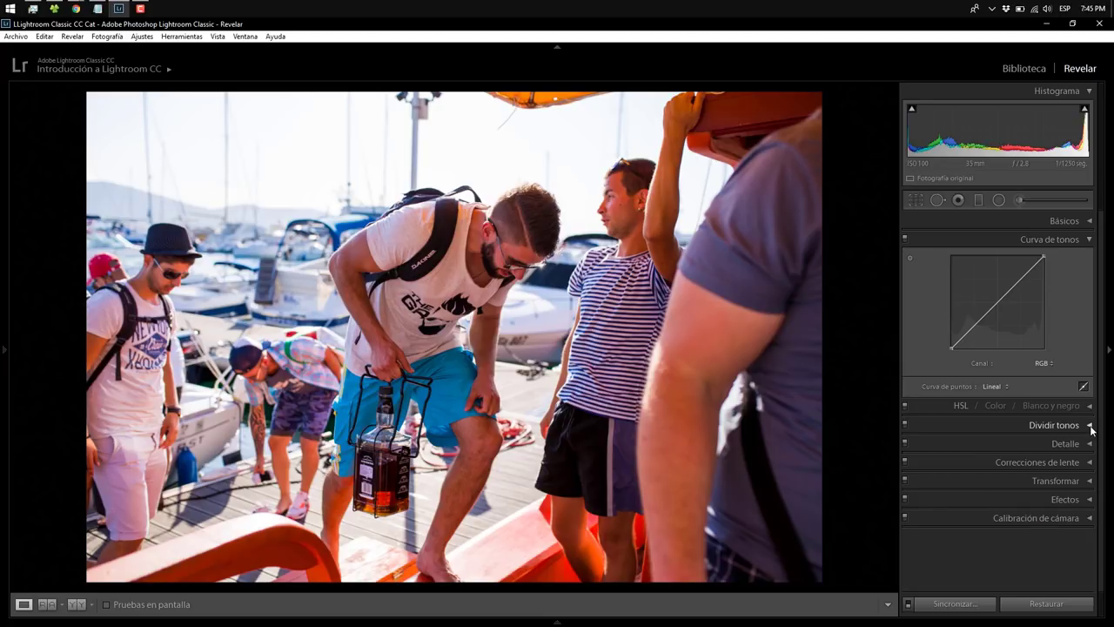
{"action": "left_click", "coordinate": [1089, 240]}
Expand Básicos, Curva de tonos and HSL together and scroll through them
{"action": "left_click", "coordinate": [1088, 222]}
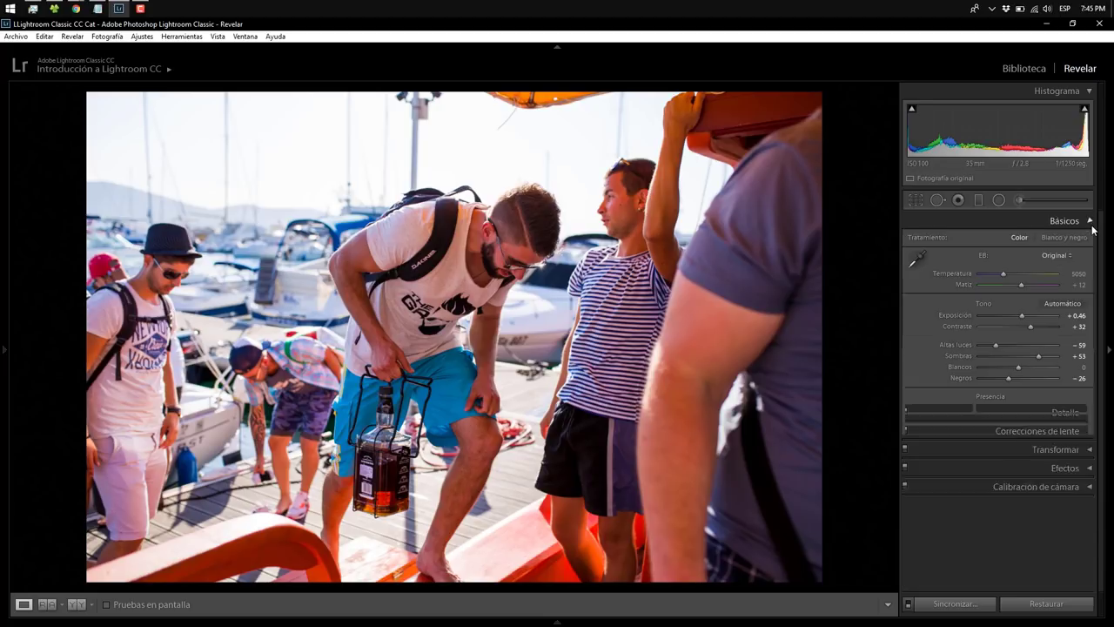
{"action": "left_click", "coordinate": [1088, 449]}
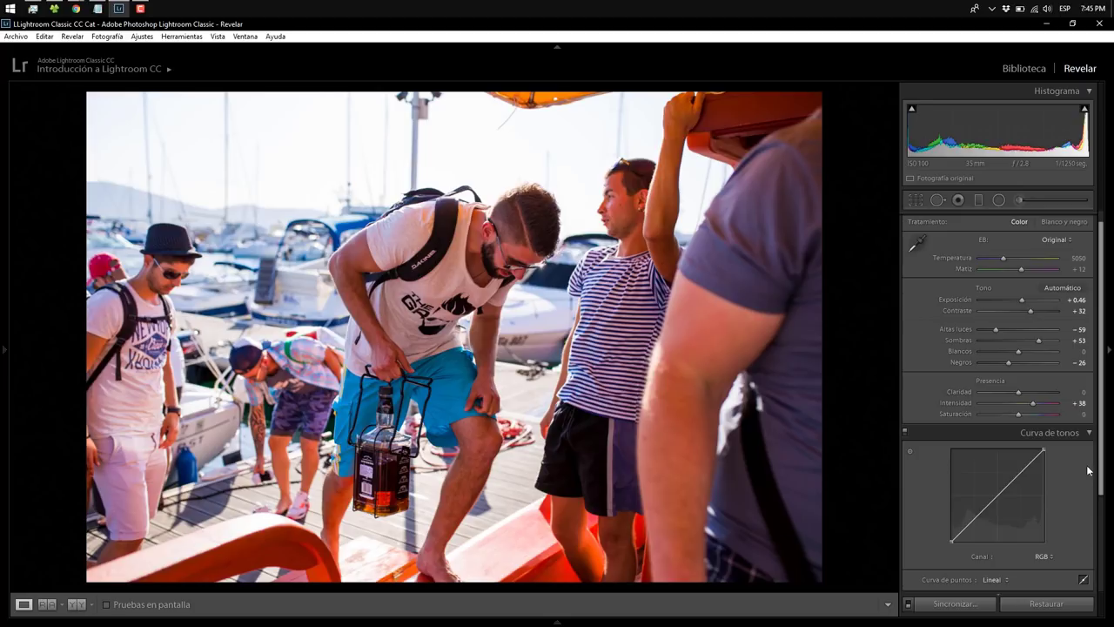
{"action": "scroll", "coordinate": [1085, 564], "scroll_direction": "down", "scroll_amount": 3}
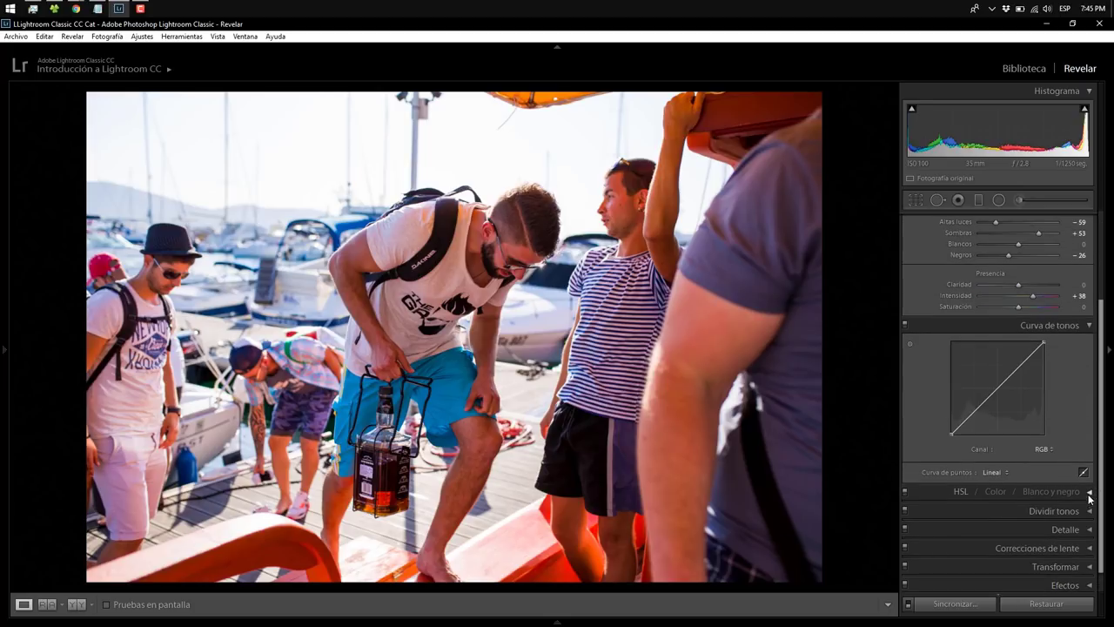
{"action": "left_click", "coordinate": [1087, 499]}
{"action": "scroll", "coordinate": [1087, 499], "scroll_direction": "down", "scroll_amount": 2}
{"action": "scroll", "coordinate": [1087, 499], "scroll_direction": "up", "scroll_amount": 5}
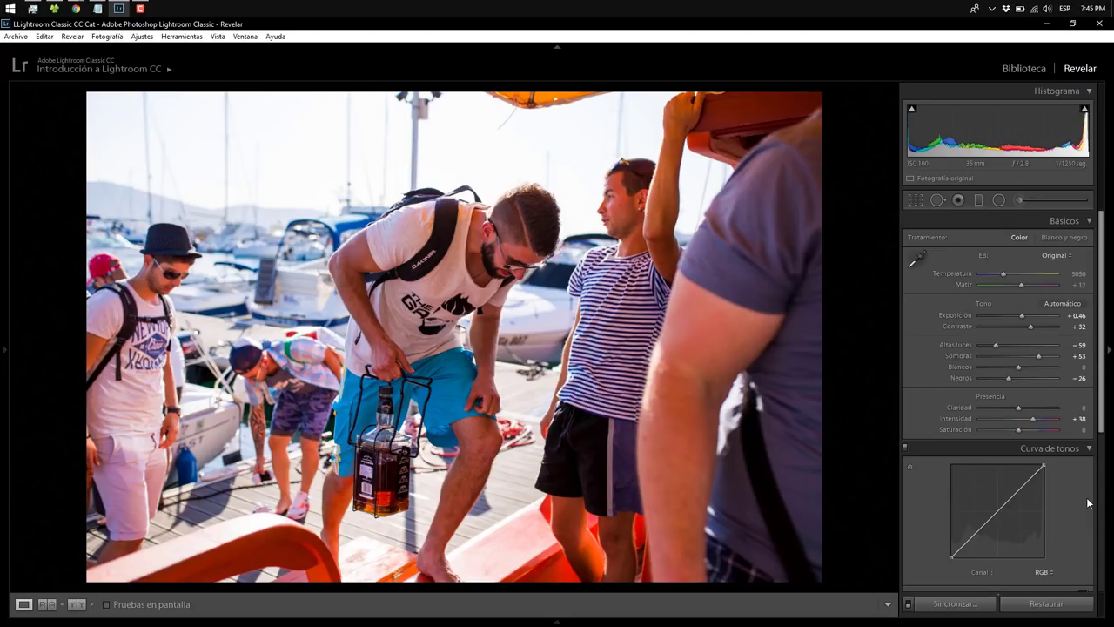
Enable Solo Mode for Develop panels and test it on Básicos, Efectos, Calibración de cámara and Curva de tonos
{"action": "right_click", "coordinate": [956, 447]}
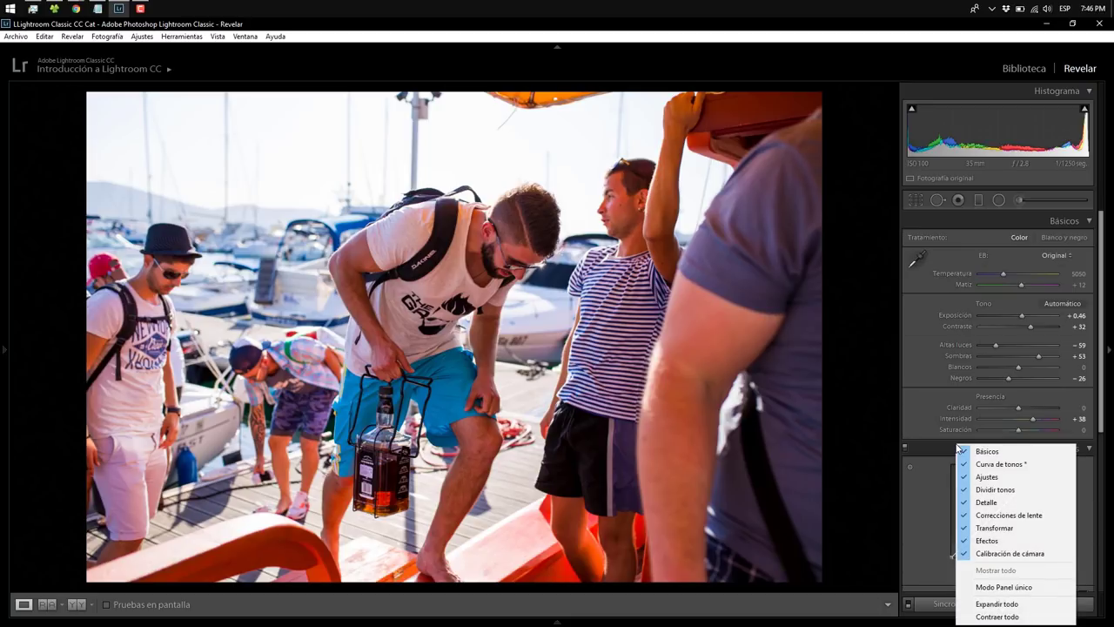
{"action": "left_click", "coordinate": [1027, 589]}
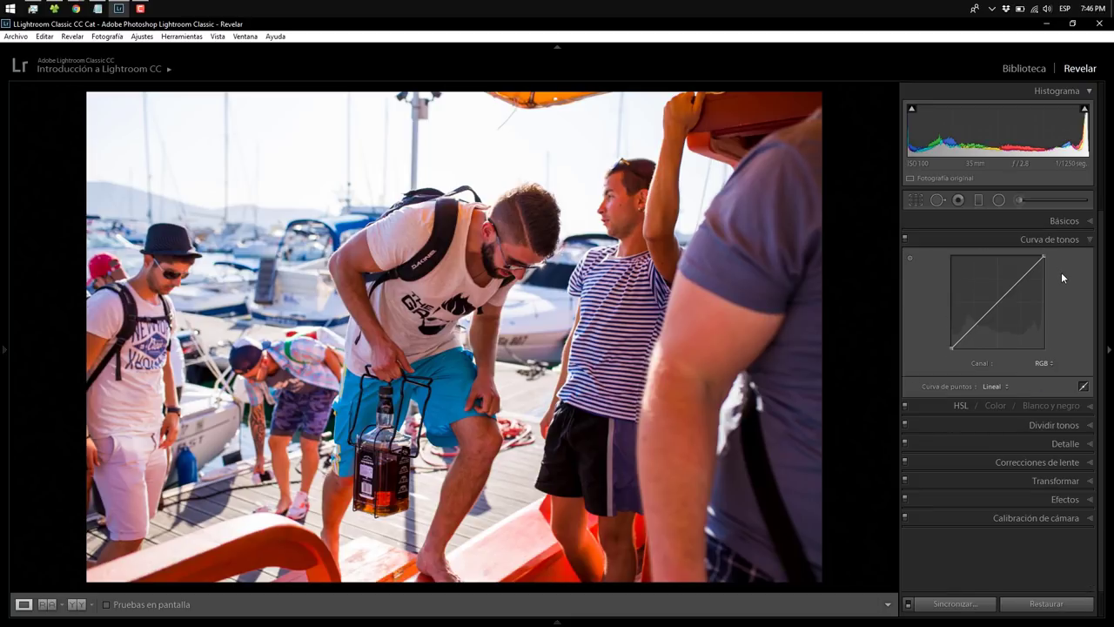
{"action": "left_click", "coordinate": [1062, 219]}
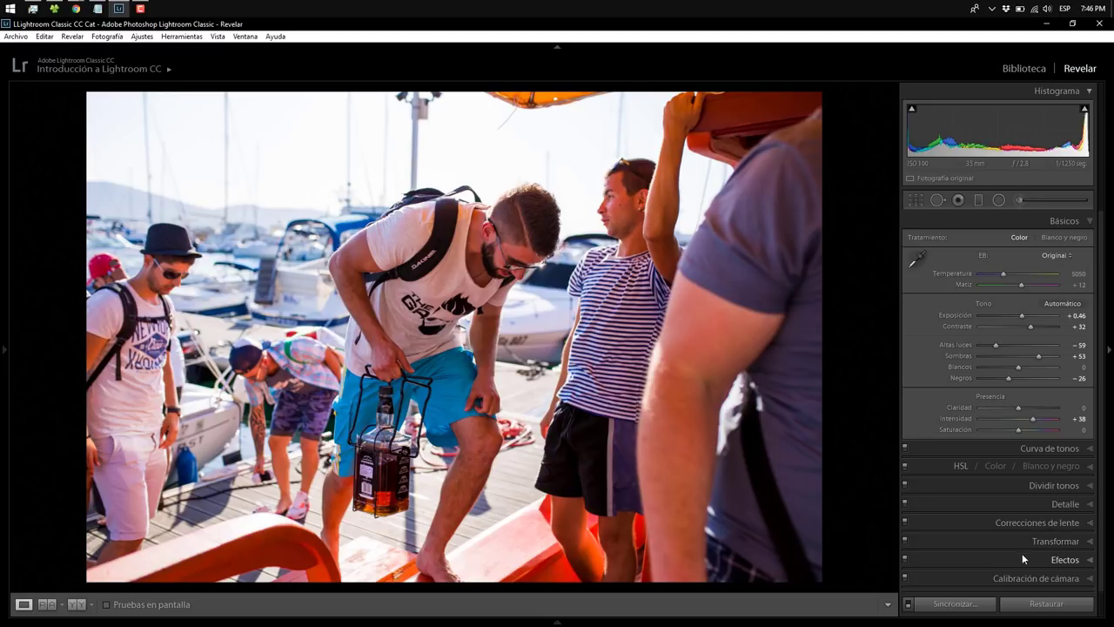
{"action": "left_click", "coordinate": [1075, 564]}
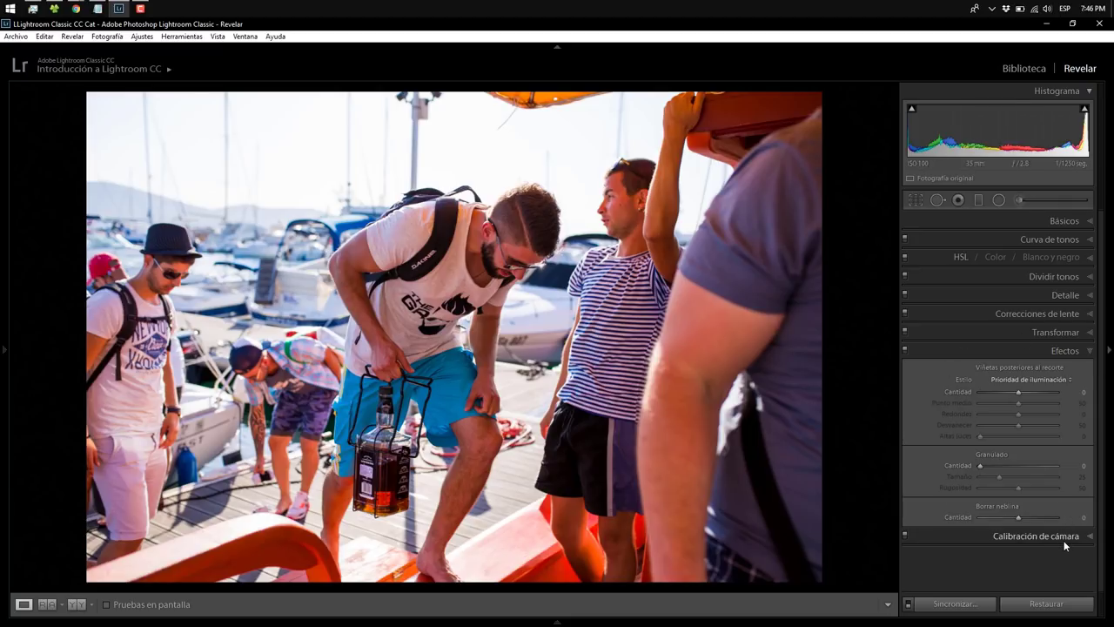
{"action": "left_click", "coordinate": [1063, 539]}
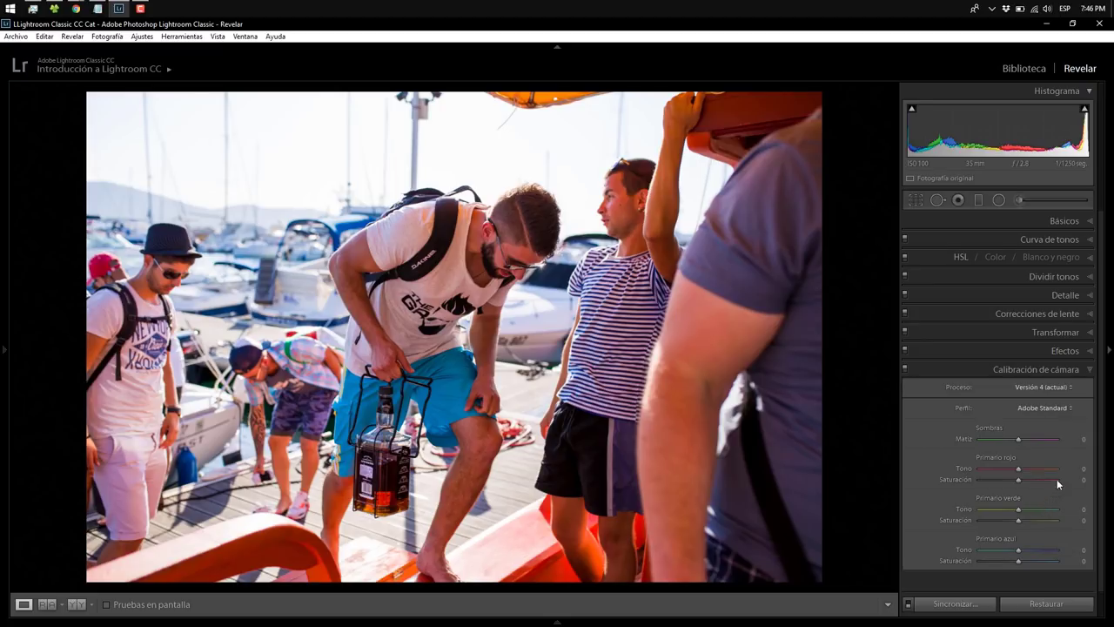
{"action": "left_click", "coordinate": [1075, 240]}
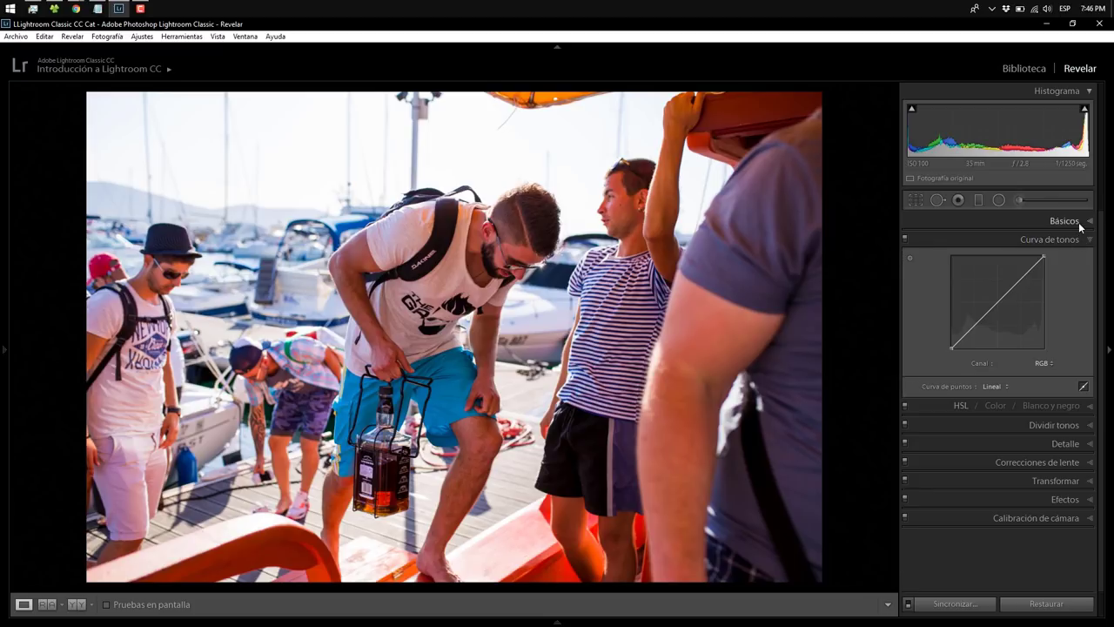
{"action": "left_click", "coordinate": [1079, 222]}
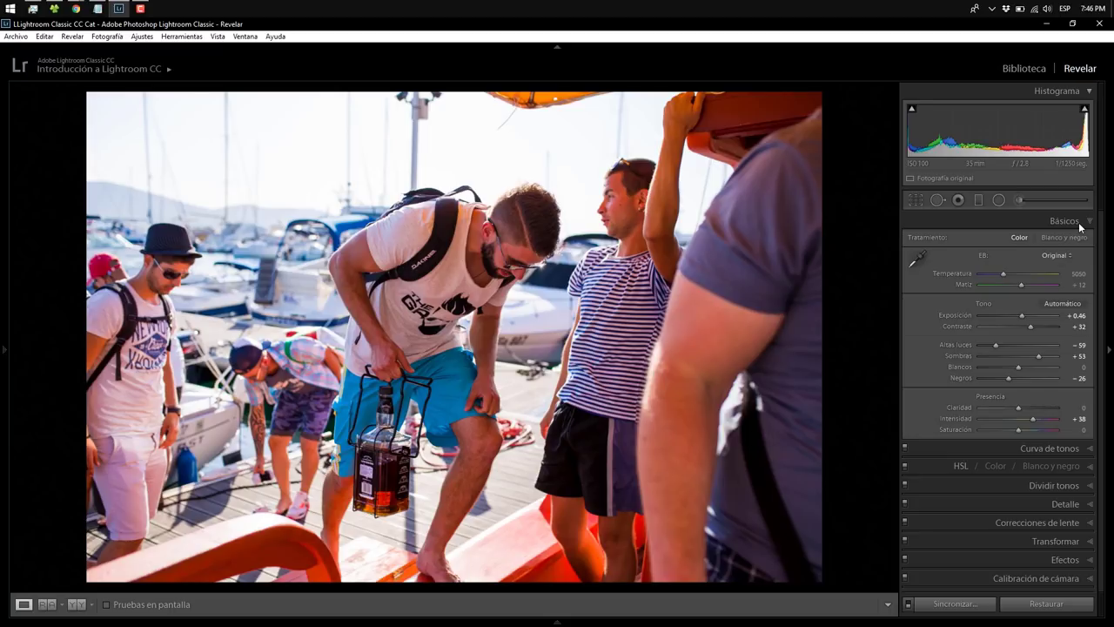
In the identity plate editor, switch the plate type to Personalizada
{"action": "right_click", "coordinate": [76, 63]}
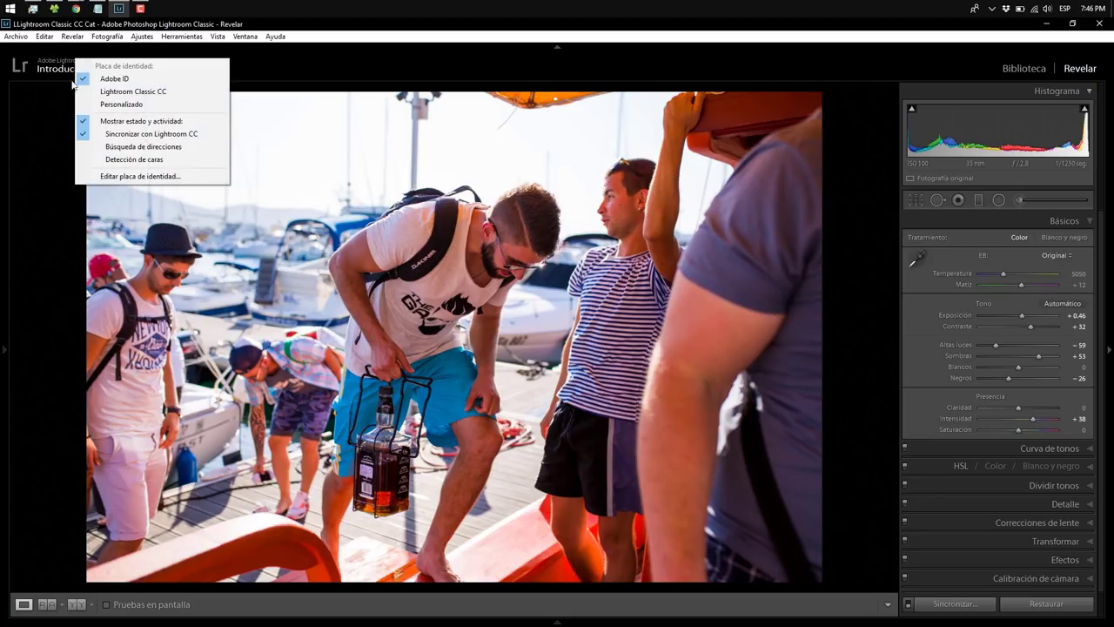
{"action": "left_click", "coordinate": [150, 177]}
{"action": "left_click", "coordinate": [417, 230]}
{"action": "left_click", "coordinate": [417, 256]}
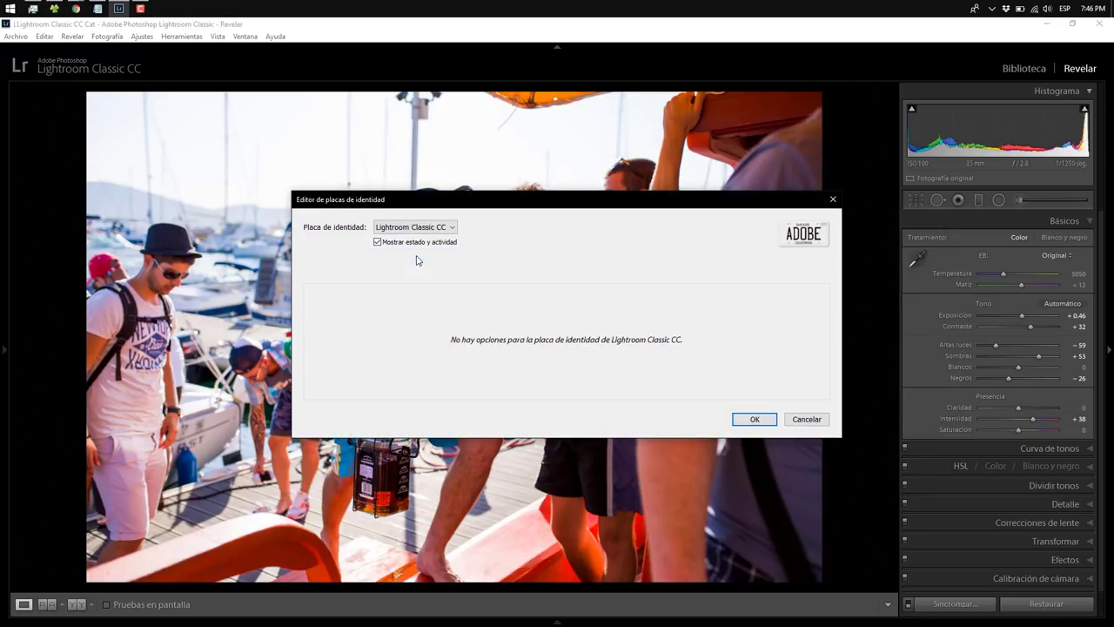
{"action": "left_click", "coordinate": [453, 228]}
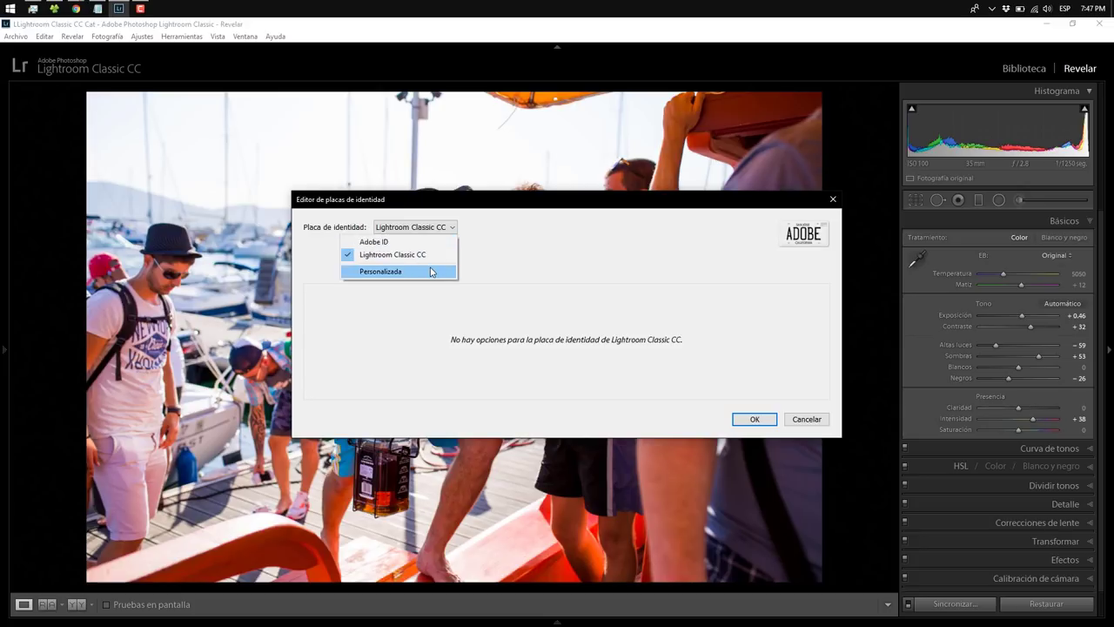
{"action": "left_click", "coordinate": [432, 269]}
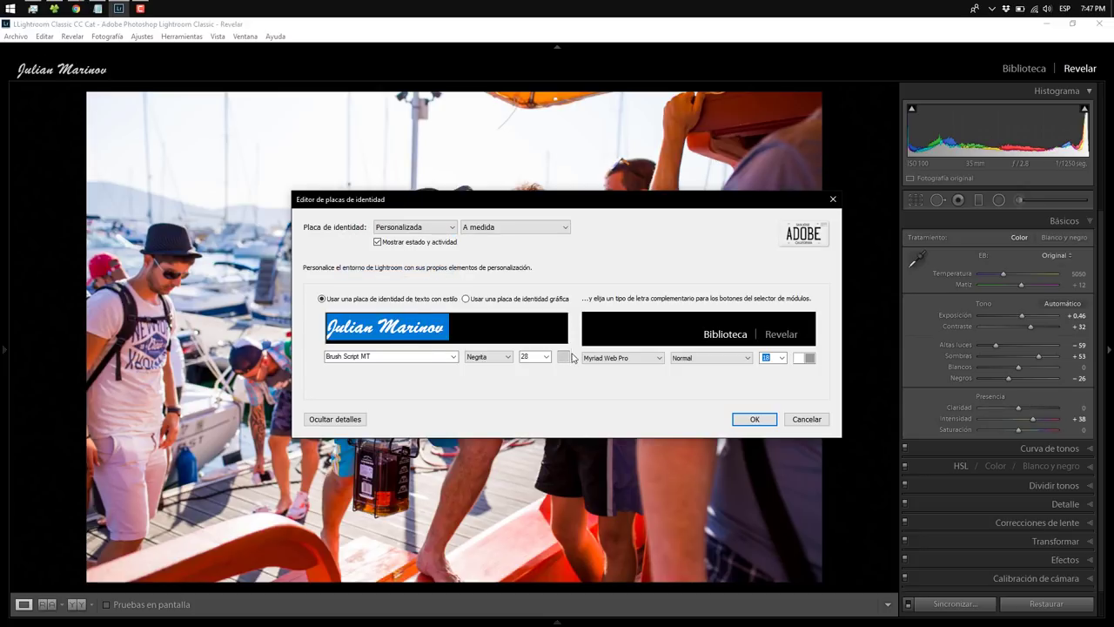
Set the plate font to Brock Script_D with the Negrita (bold) style
{"action": "left_click", "coordinate": [454, 357]}
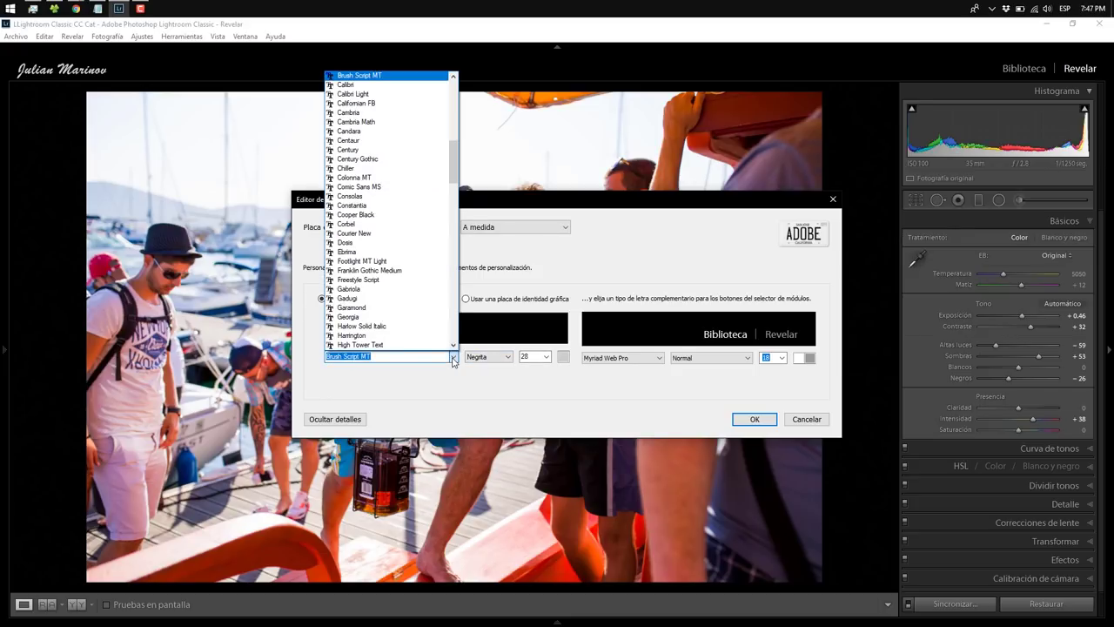
{"action": "key", "text": "Up"}
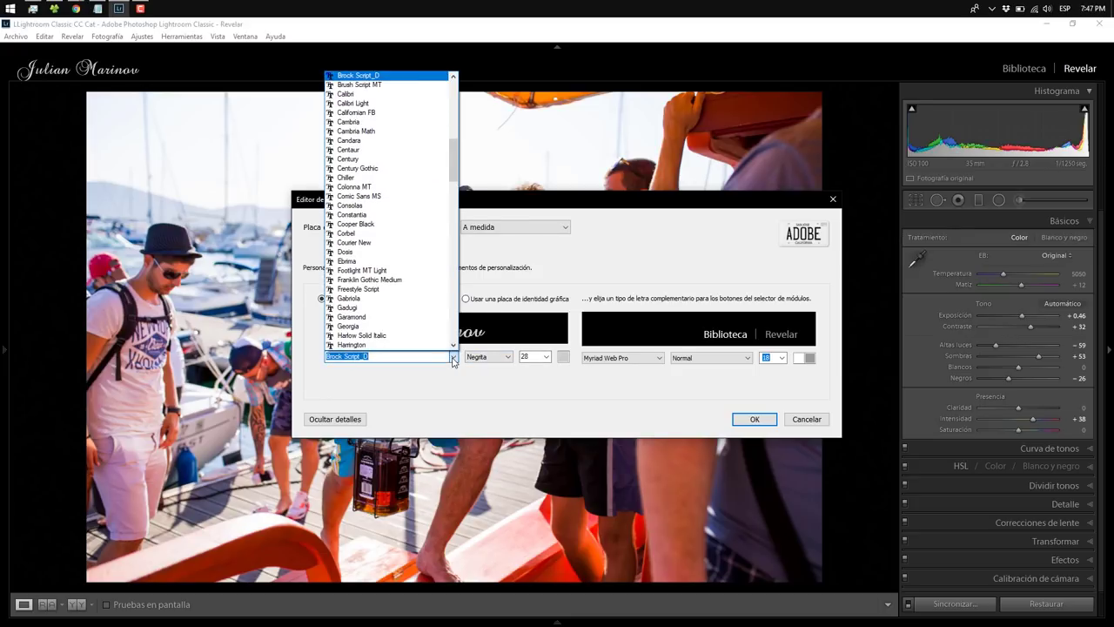
{"action": "left_click", "coordinate": [453, 357]}
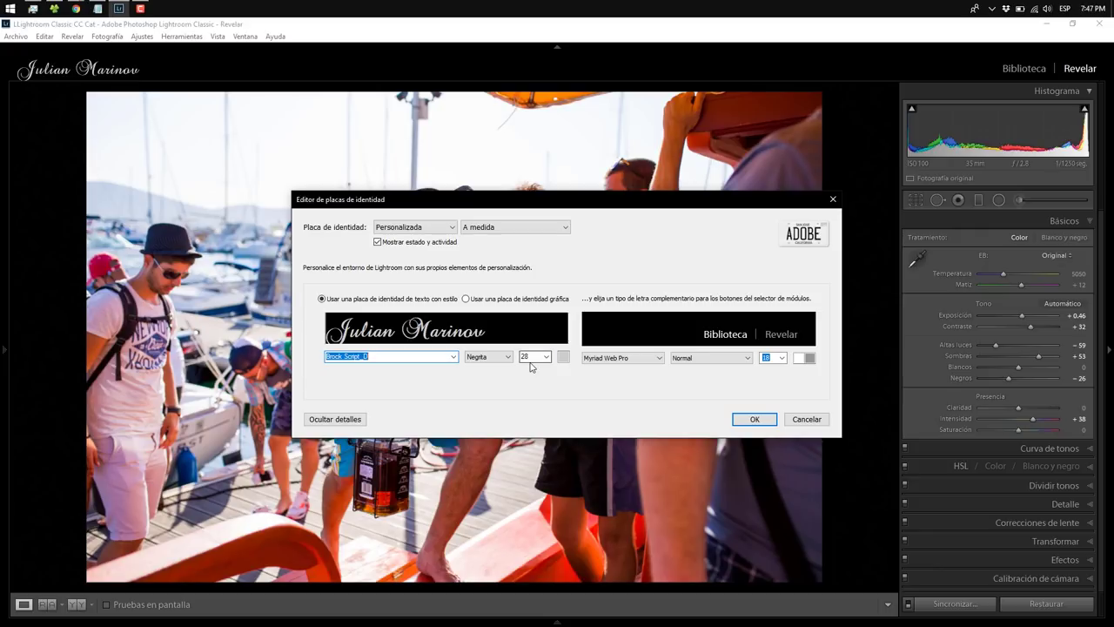
{"action": "left_click", "coordinate": [504, 357]}
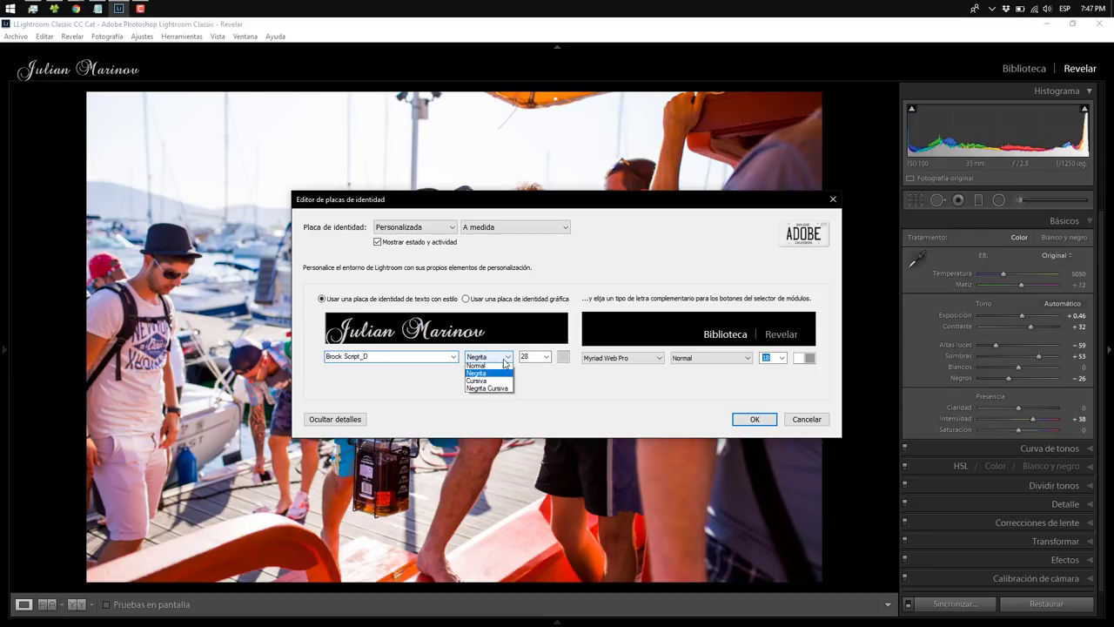
{"action": "left_click", "coordinate": [501, 380]}
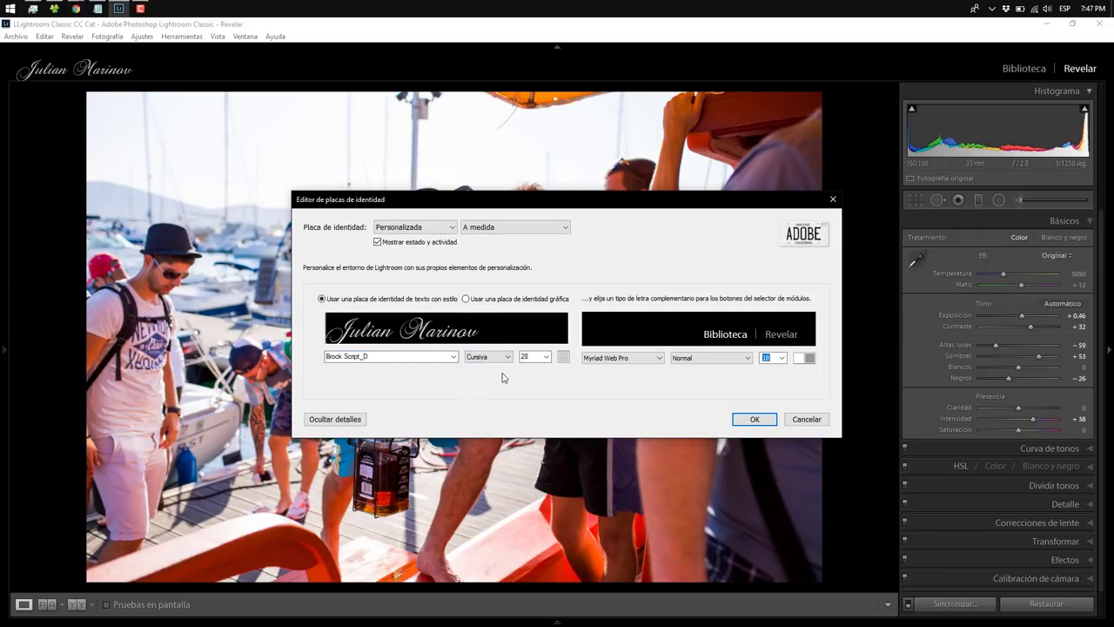
{"action": "left_click", "coordinate": [506, 357]}
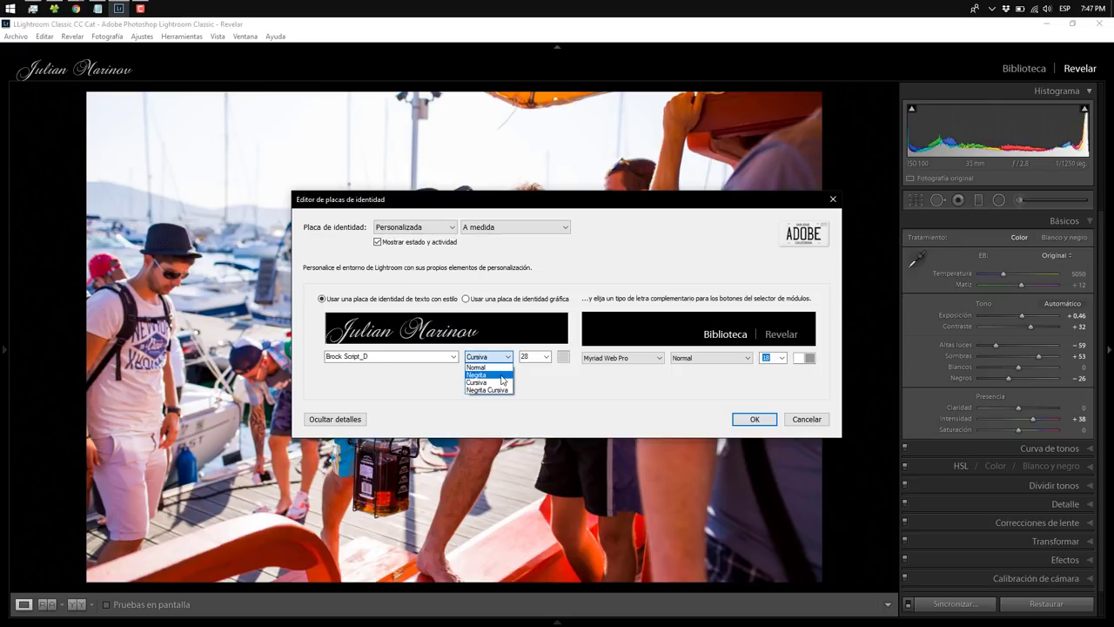
{"action": "left_click", "coordinate": [502, 375]}
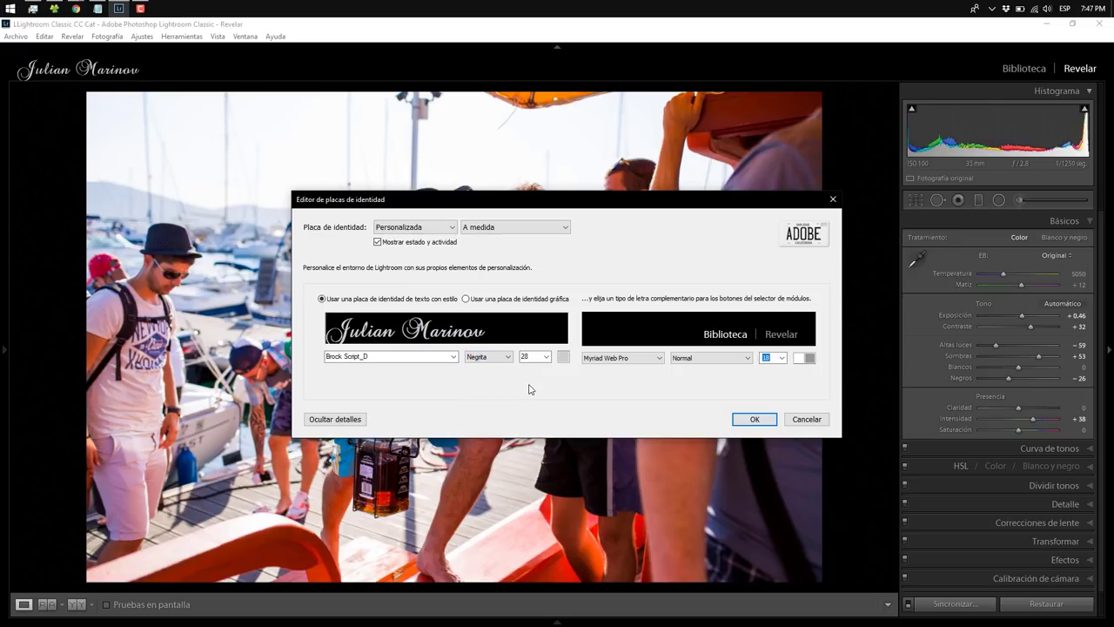
Apply the identity plate, hide the top bar, and view Biblioteca as a Grid without the left panel
{"action": "left_click", "coordinate": [753, 420]}
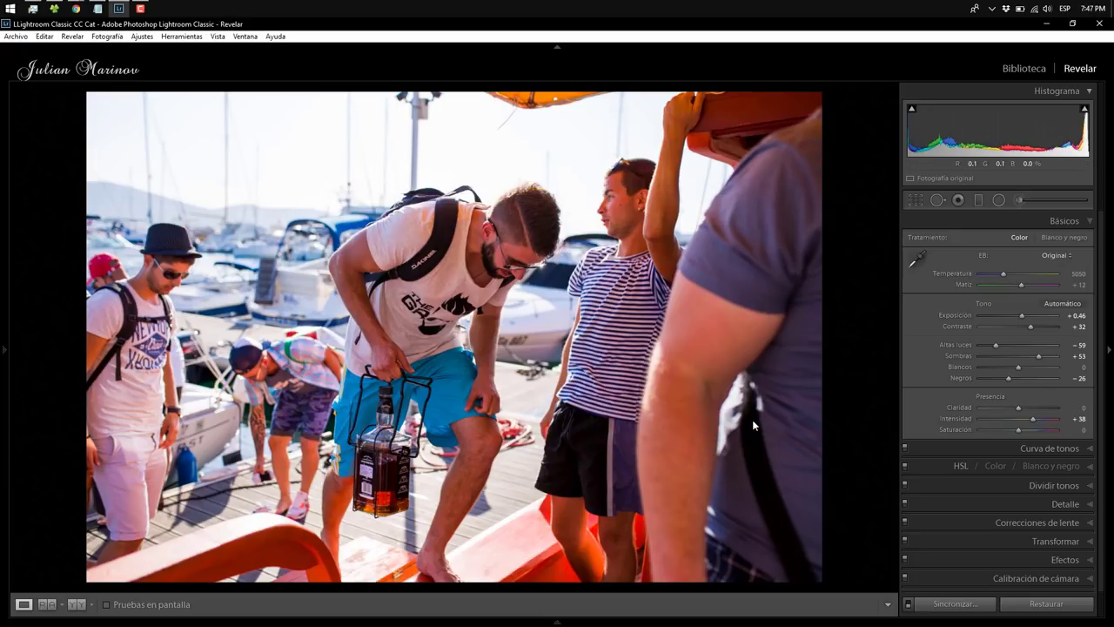
{"action": "left_click", "coordinate": [558, 47]}
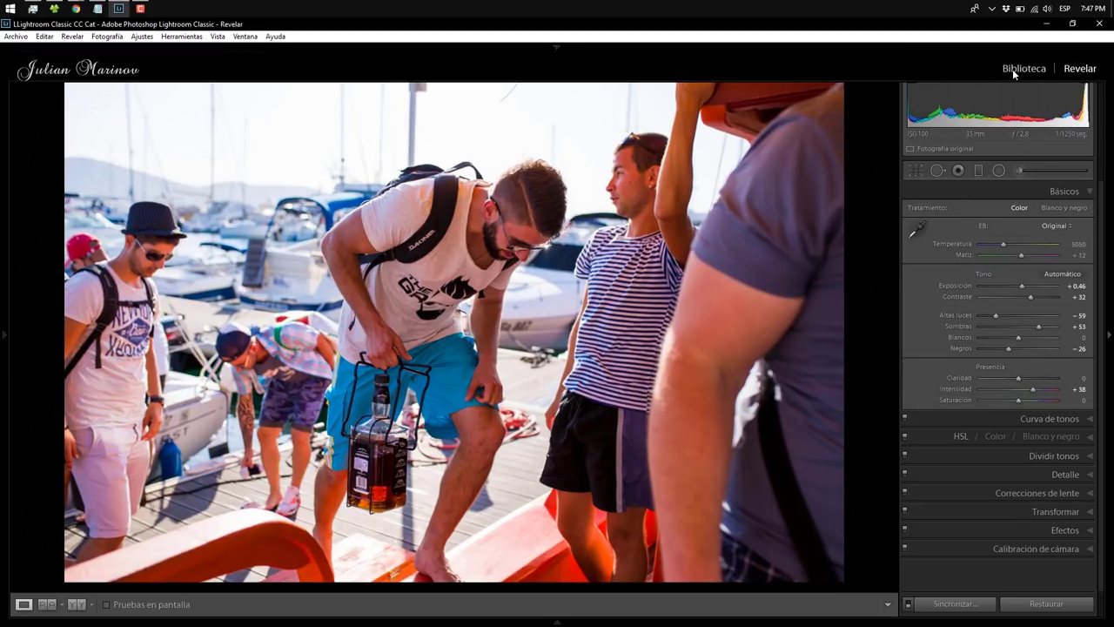
{"action": "left_click", "coordinate": [1019, 69]}
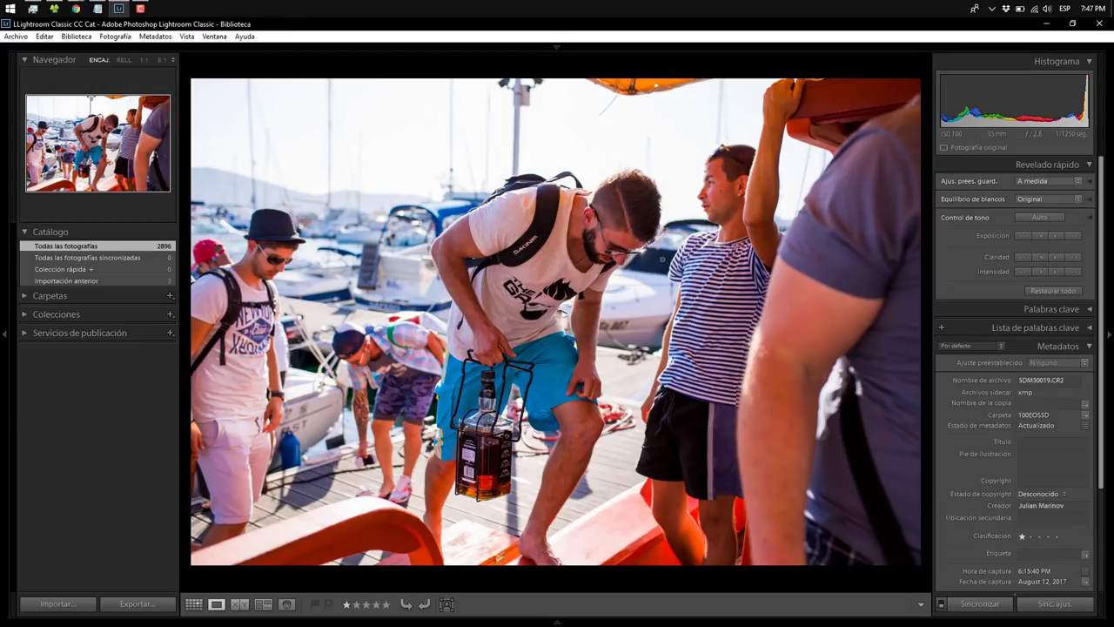
{"action": "key", "text": "g"}
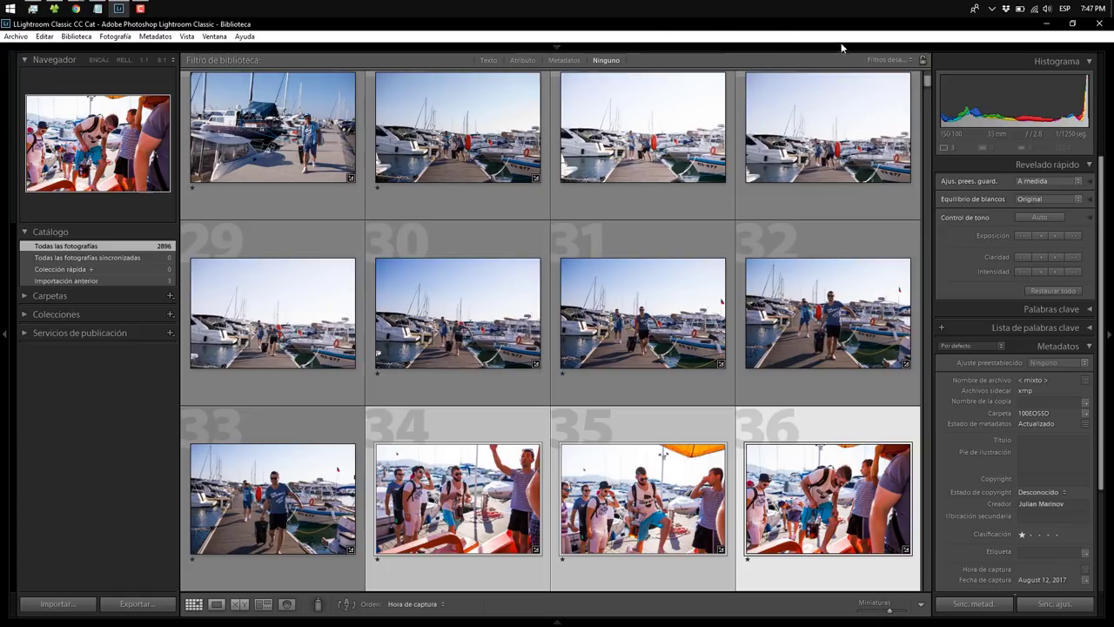
{"action": "left_click", "coordinate": [3, 339]}
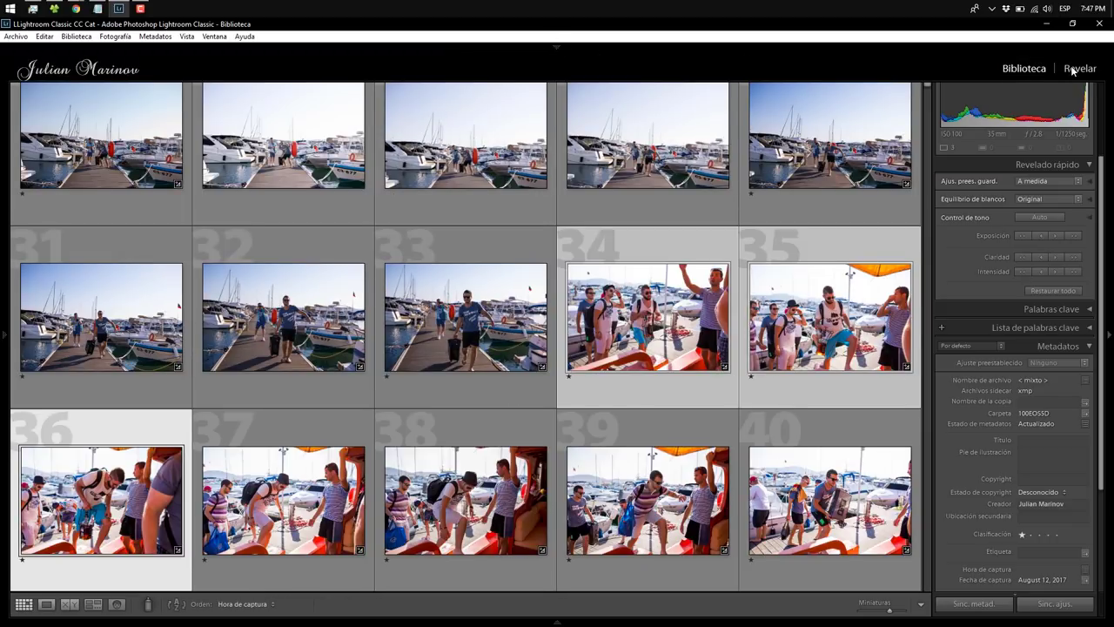
Return to Revelar, pinning and then collapsing the identity plate bar
{"action": "left_click", "coordinate": [1074, 70]}
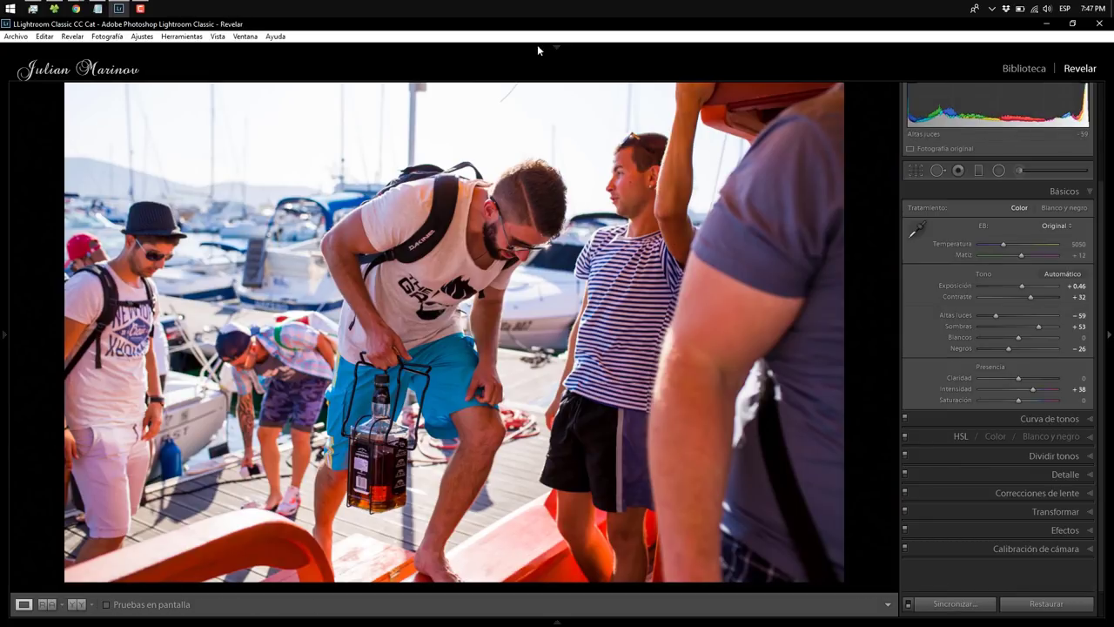
{"action": "left_click", "coordinate": [556, 45]}
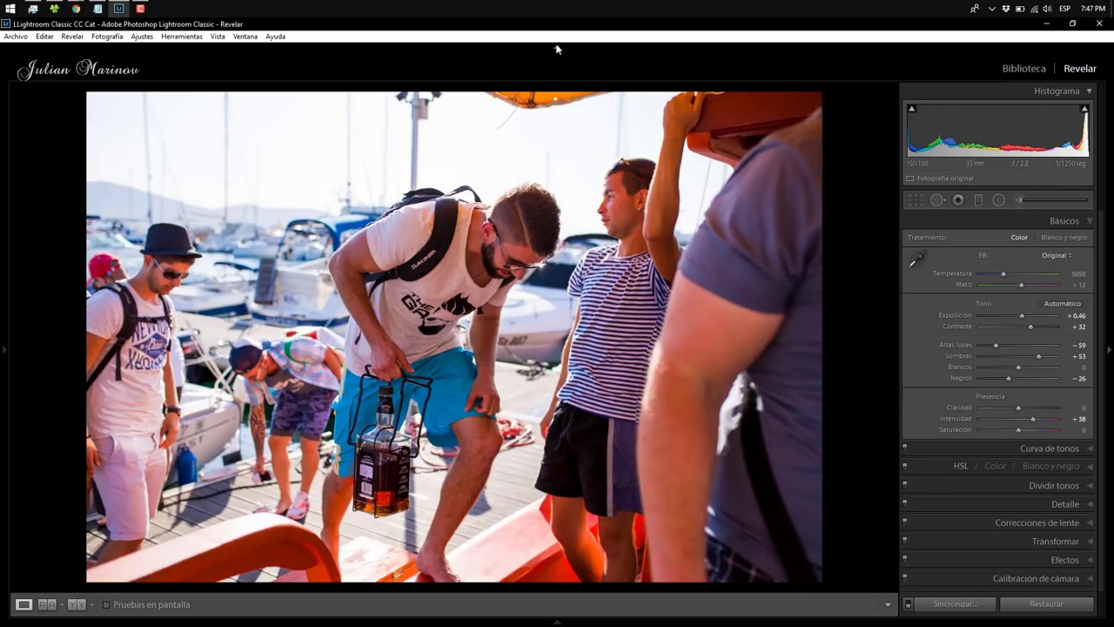
{"action": "left_click", "coordinate": [555, 48]}
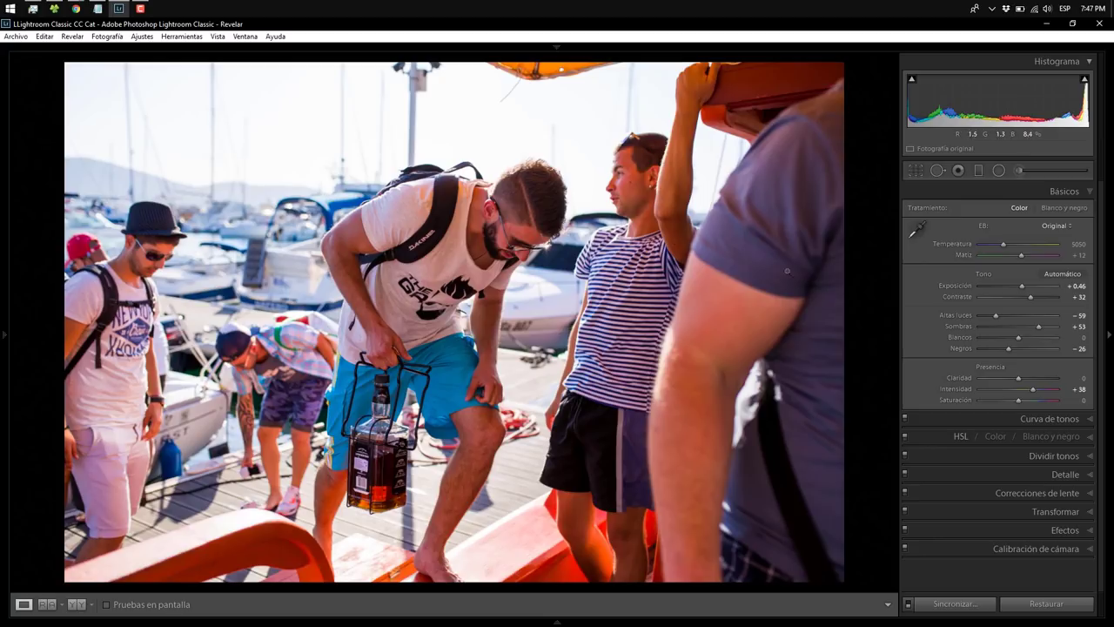